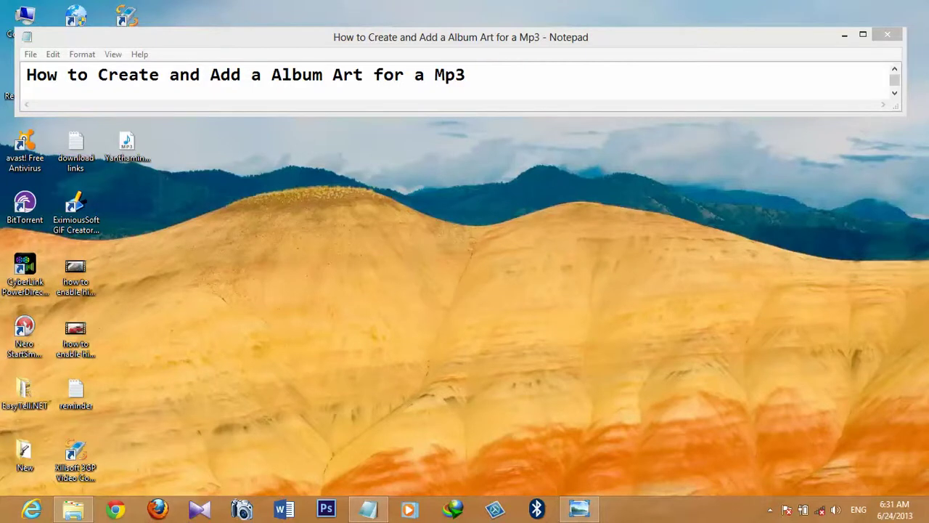
Enlarge the Notepad guide to show steps 1 and 2, and view the EasyTell Album Art image in between
{"action": "left_click_drag", "start_coordinate": [461, 115], "coordinate": [461, 208]}
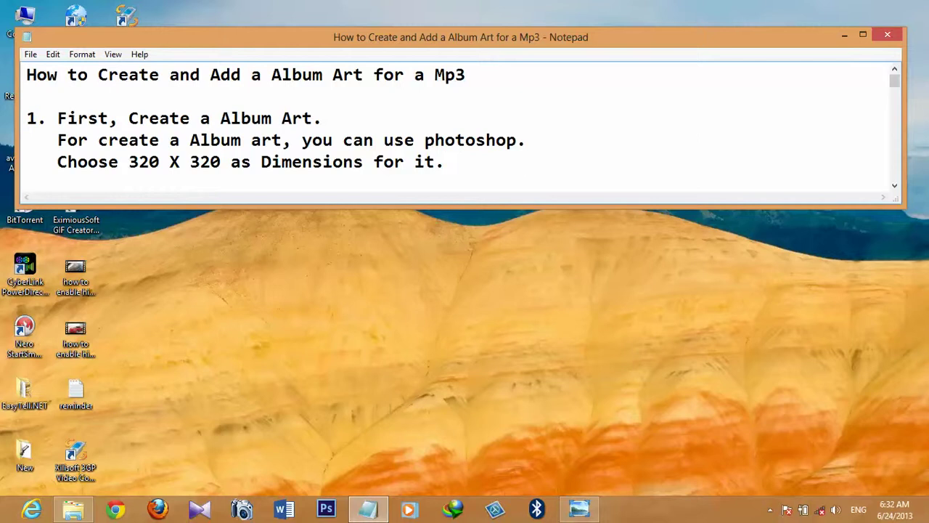
{"action": "key", "text": "alt+Tab"}
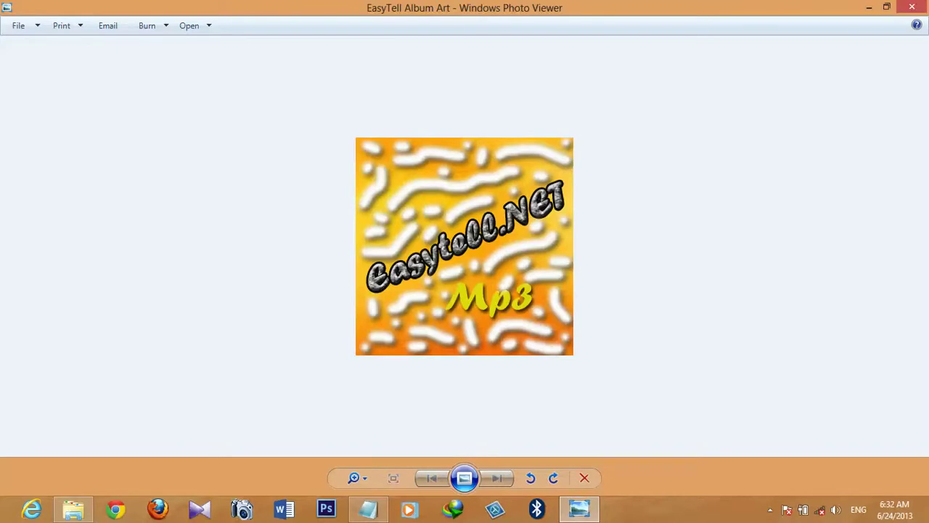
{"action": "left_click", "coordinate": [869, 7]}
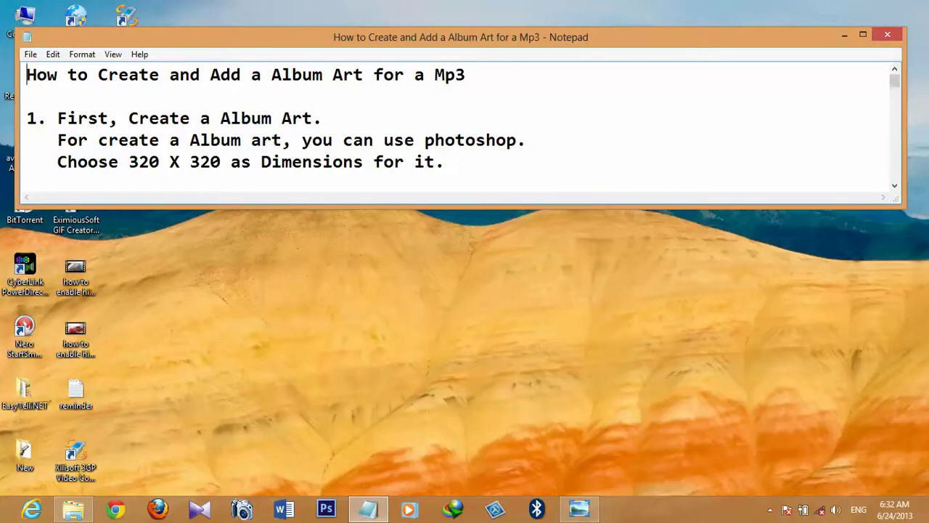
{"action": "left_click_drag", "start_coordinate": [464, 207], "coordinate": [465, 283]}
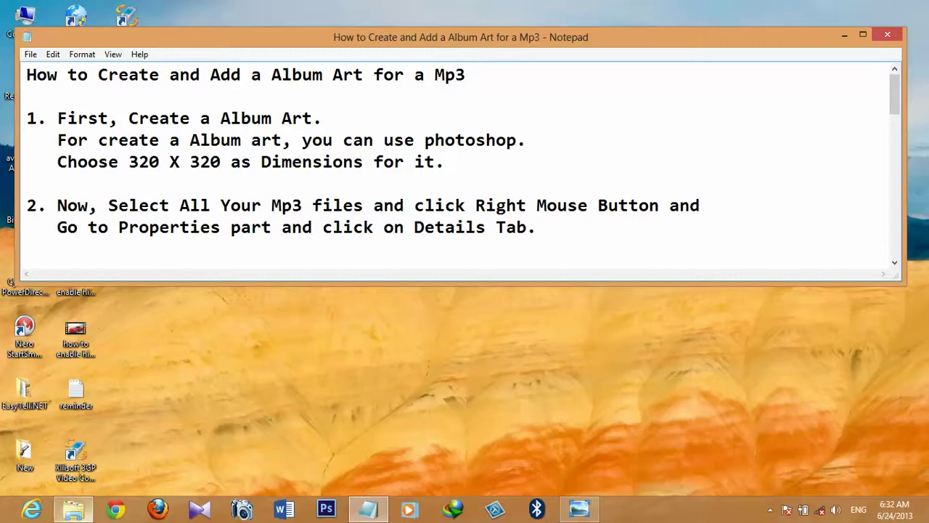
Open the EasyTell.NET folder and play the Easy Tell NET Mp3 file to check its current cover, closing the player when done
{"action": "left_click", "coordinate": [74, 510]}
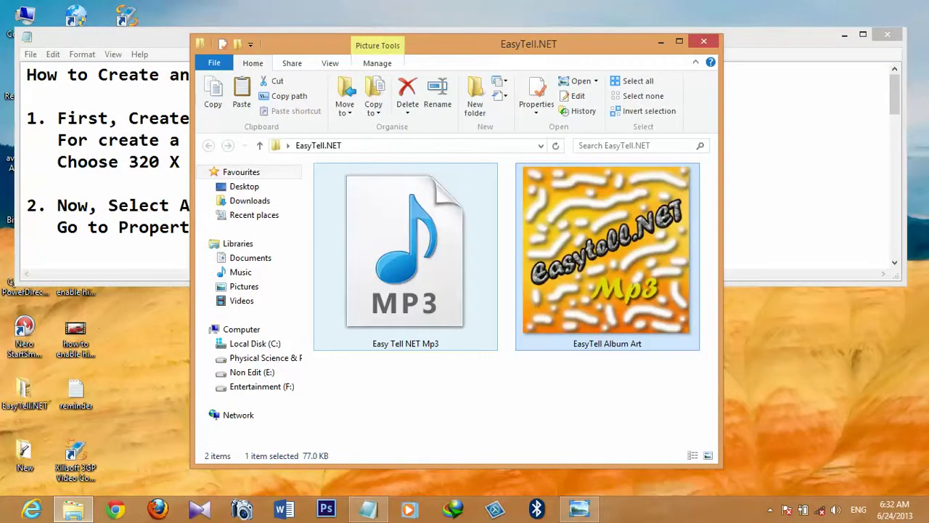
{"action": "left_click", "coordinate": [405, 257]}
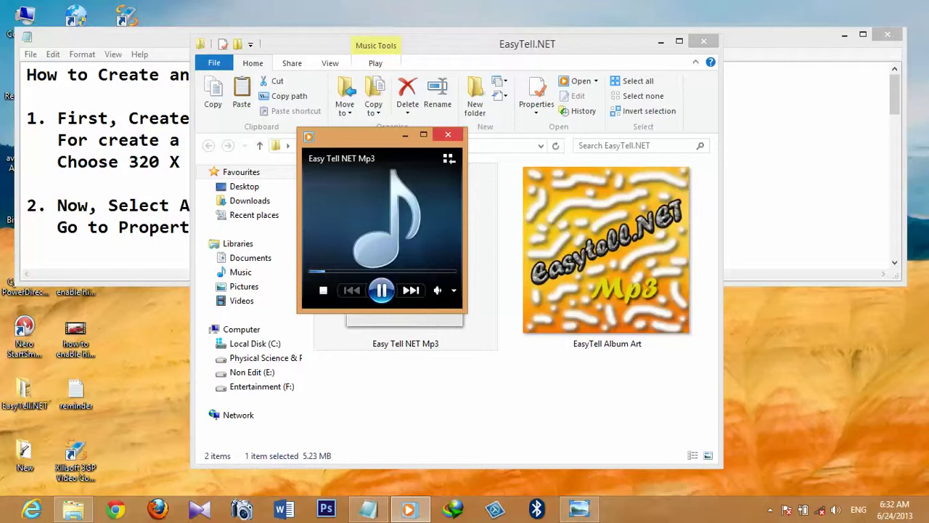
{"action": "key", "text": "alt+F4"}
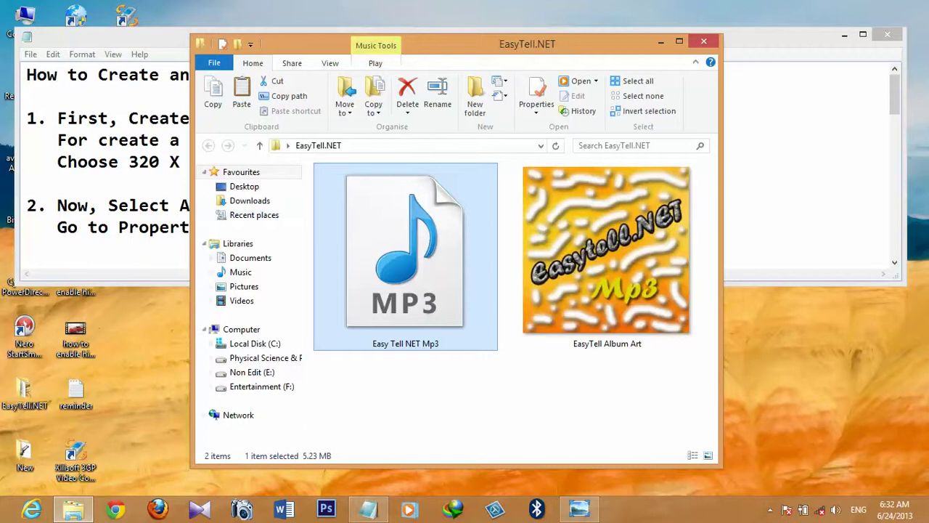
Show the detailed properties of the Easy Tell NET Mp3 file
{"action": "key", "text": "alt+Tab"}
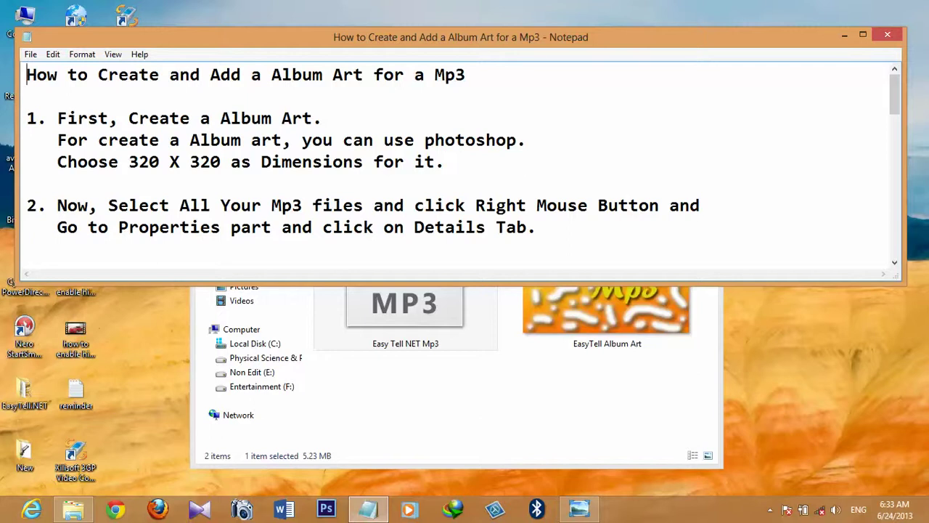
{"action": "key", "text": "alt+Tab"}
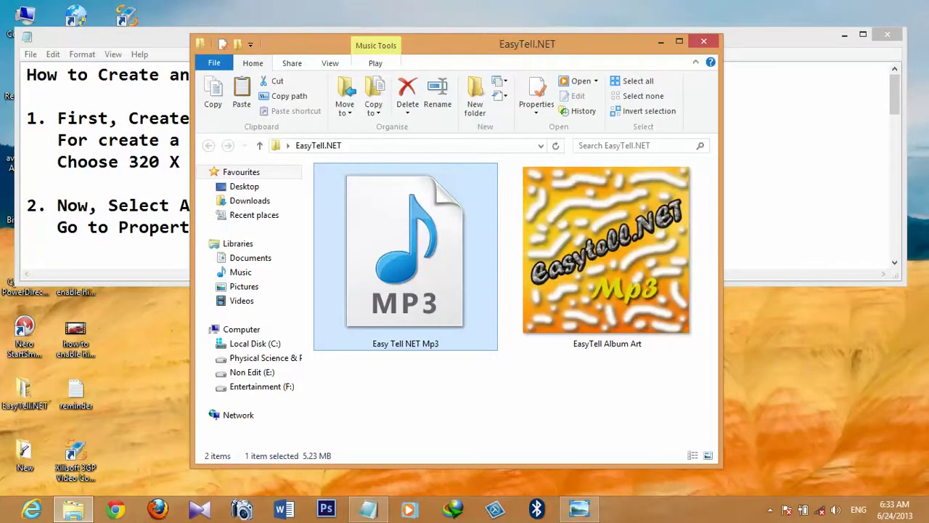
{"action": "right_click", "coordinate": [395, 260]}
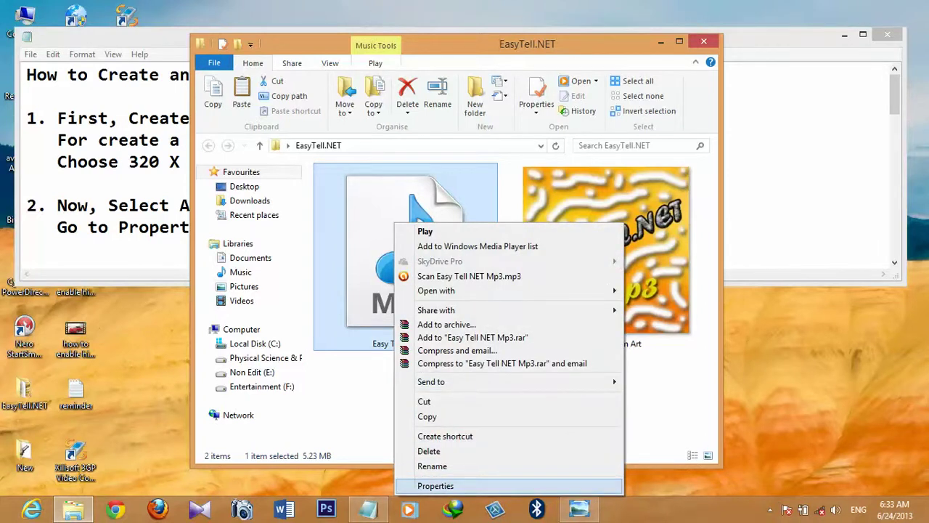
{"action": "key", "text": "Return"}
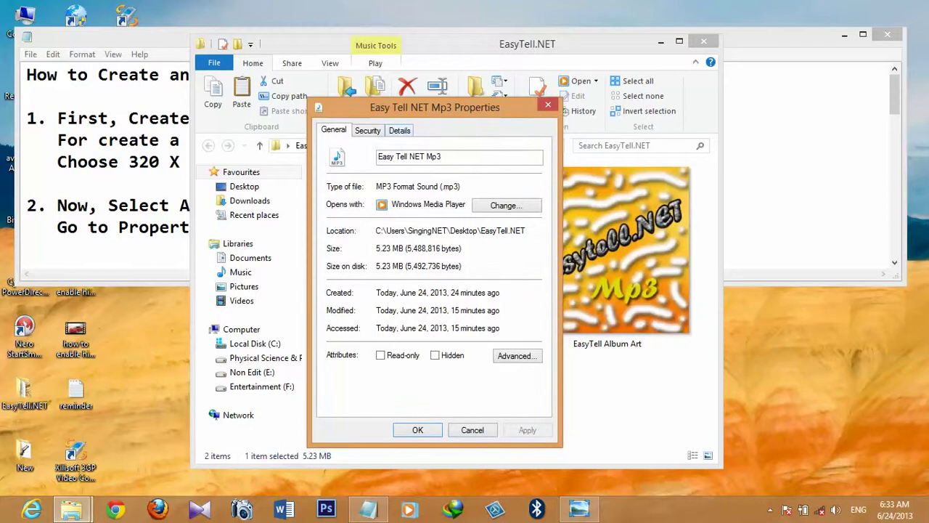
{"action": "left_click", "coordinate": [400, 131]}
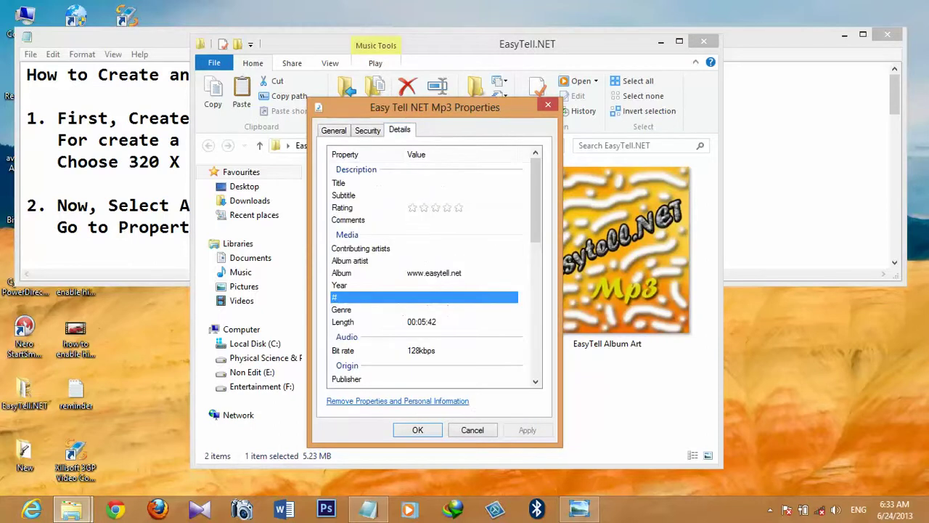
Consult step 3 of the guide and open the Remove Properties dialog for the MP3 file, moving it nearer the file's properties
{"action": "key", "text": "alt+Tab"}
{"action": "scroll", "coordinate": [461, 163], "scroll_direction": "down", "scroll_amount": 1}
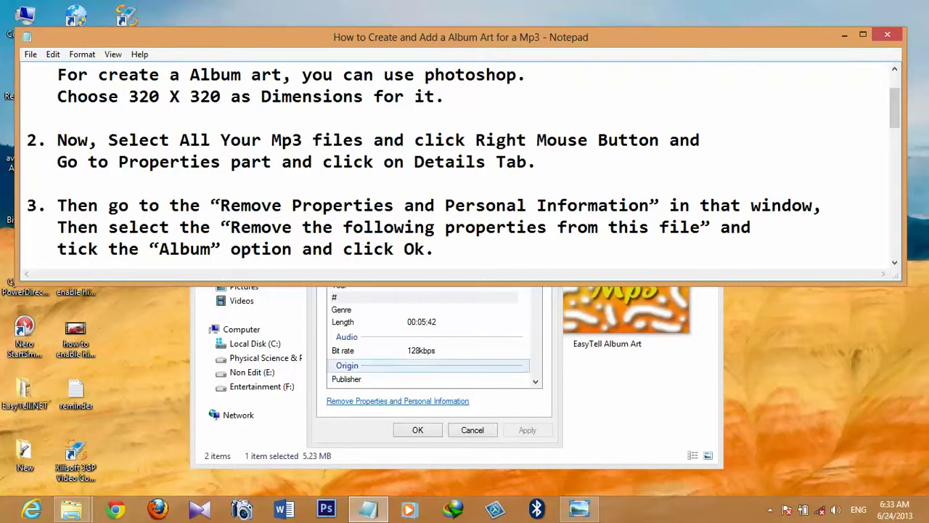
{"action": "key", "text": "alt+Tab"}
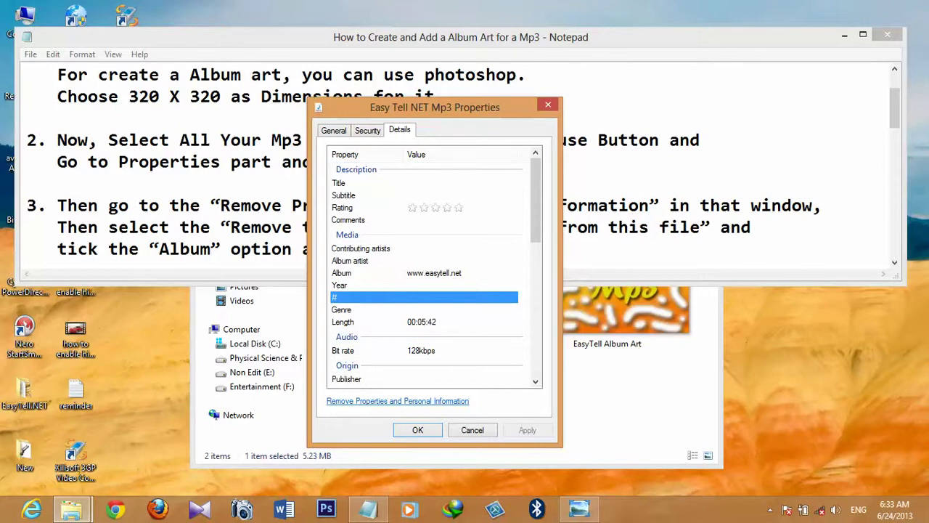
{"action": "left_click", "coordinate": [398, 401]}
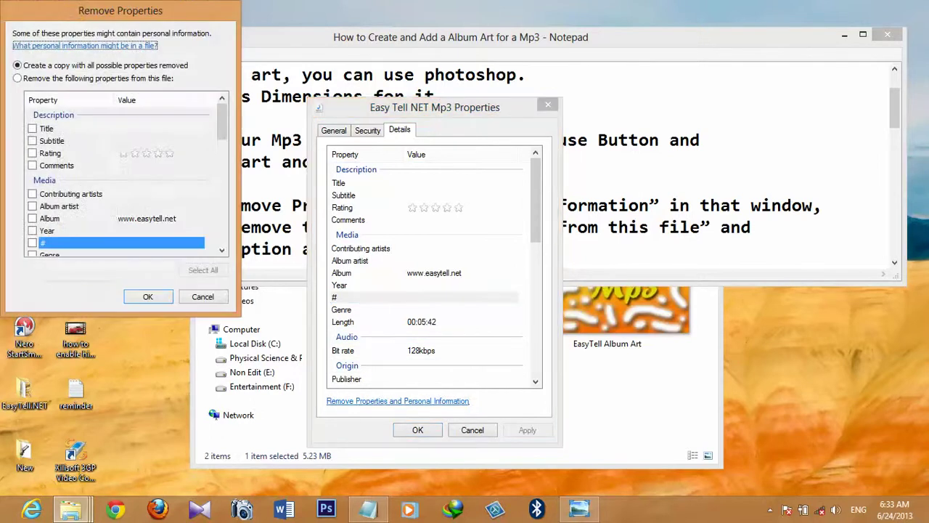
{"action": "left_click_drag", "start_coordinate": [120, 10], "coordinate": [303, 89]}
Remove only the Album property from this MP3 file, using the option to remove the following properties
{"action": "left_click", "coordinate": [435, 38]}
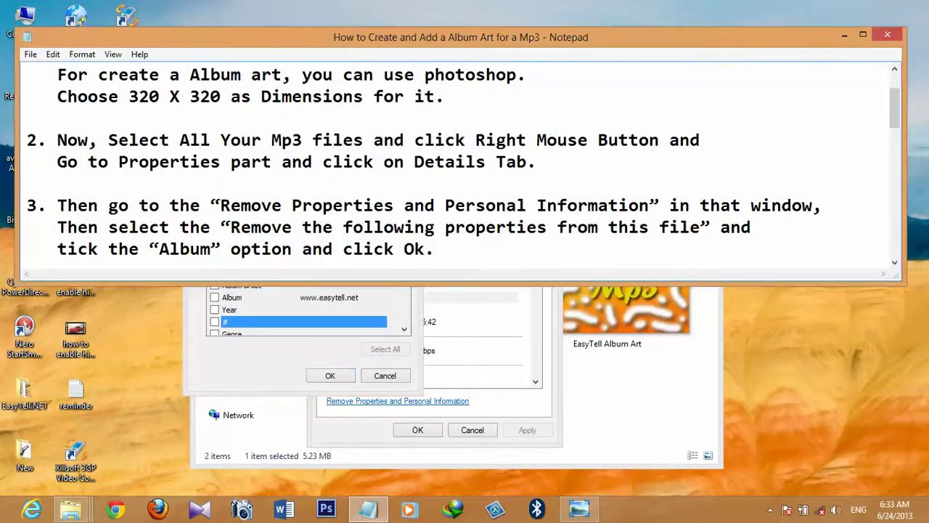
{"action": "scroll", "coordinate": [457, 163], "scroll_direction": "down", "scroll_amount": 1}
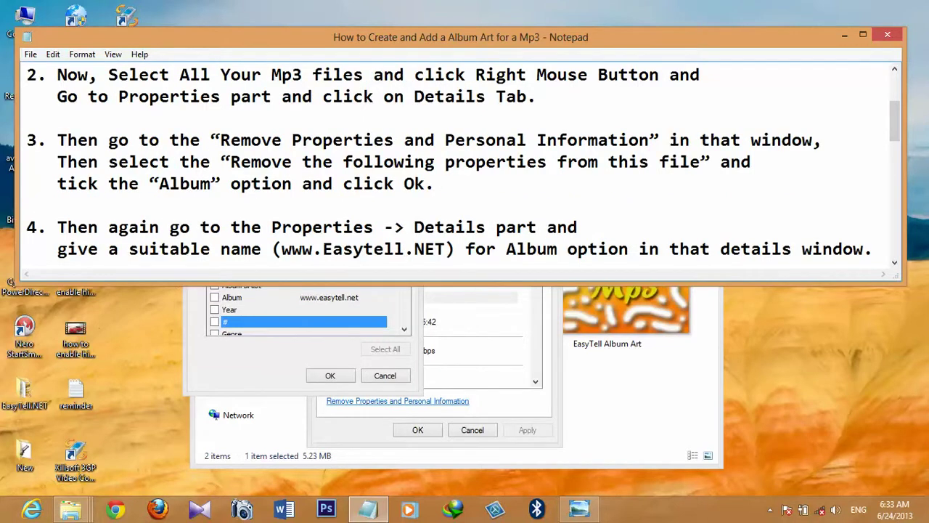
{"action": "key", "text": "alt+Tab"}
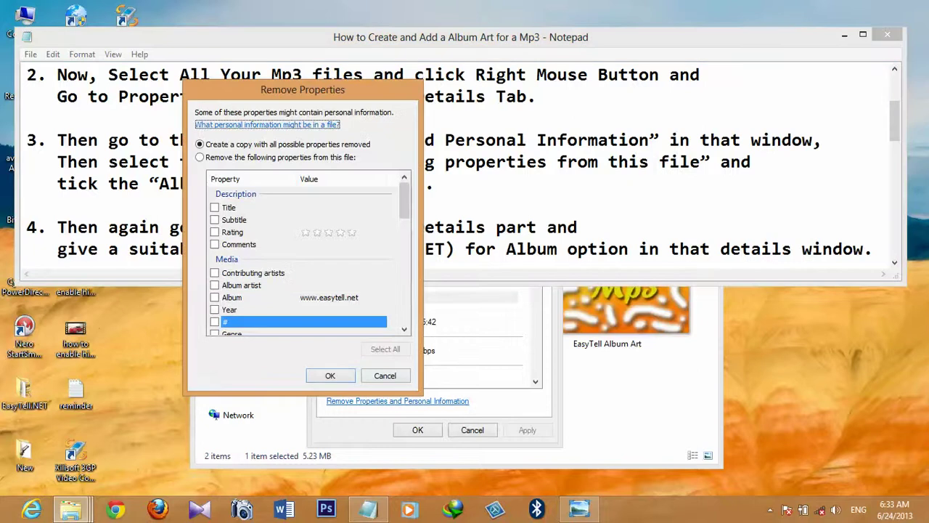
{"action": "left_click", "coordinate": [200, 158]}
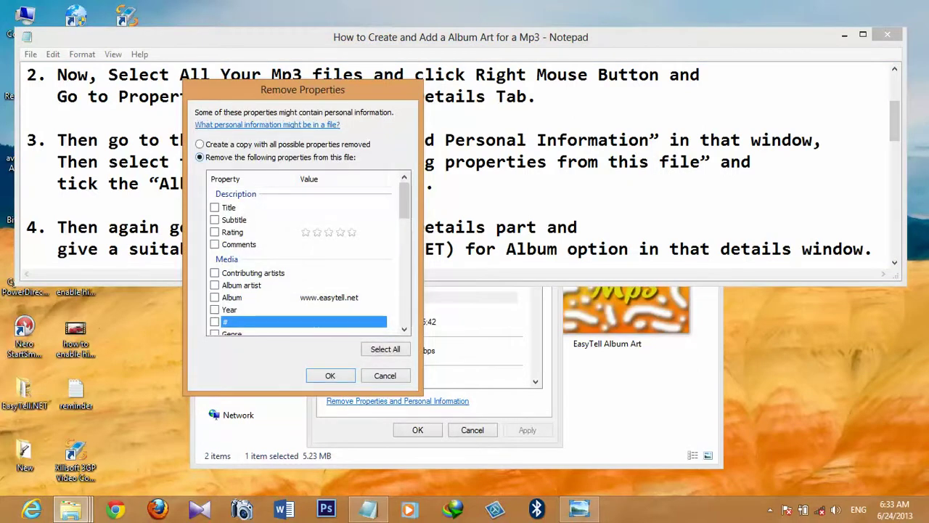
{"action": "key", "text": "alt+Tab"}
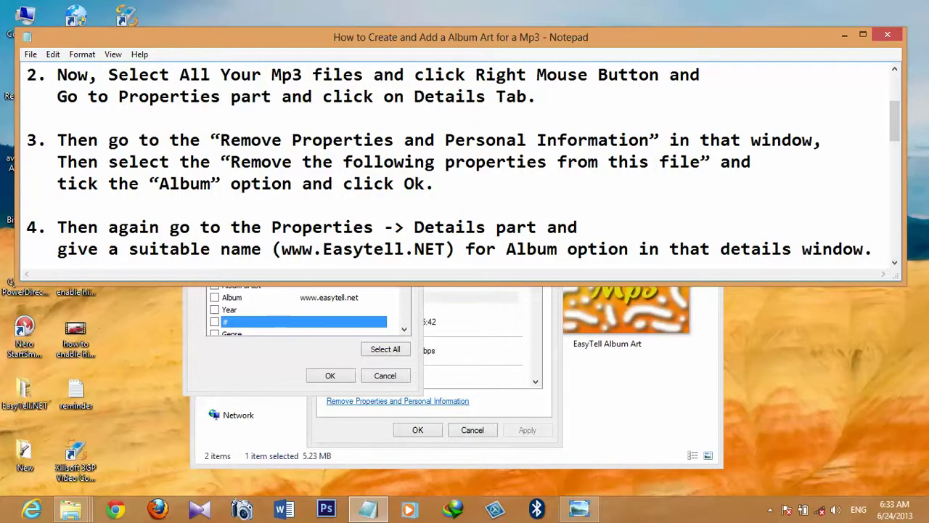
{"action": "key", "text": "alt+Tab"}
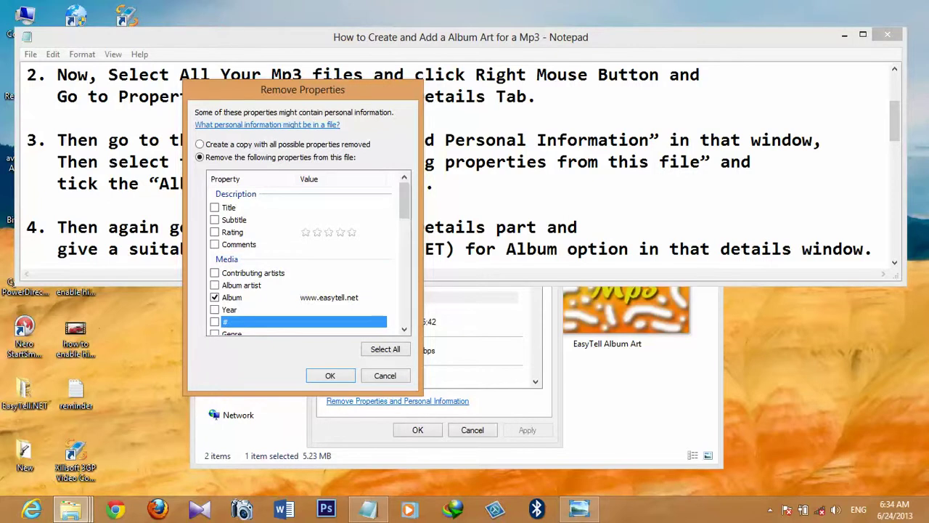
{"action": "left_click", "coordinate": [331, 376]}
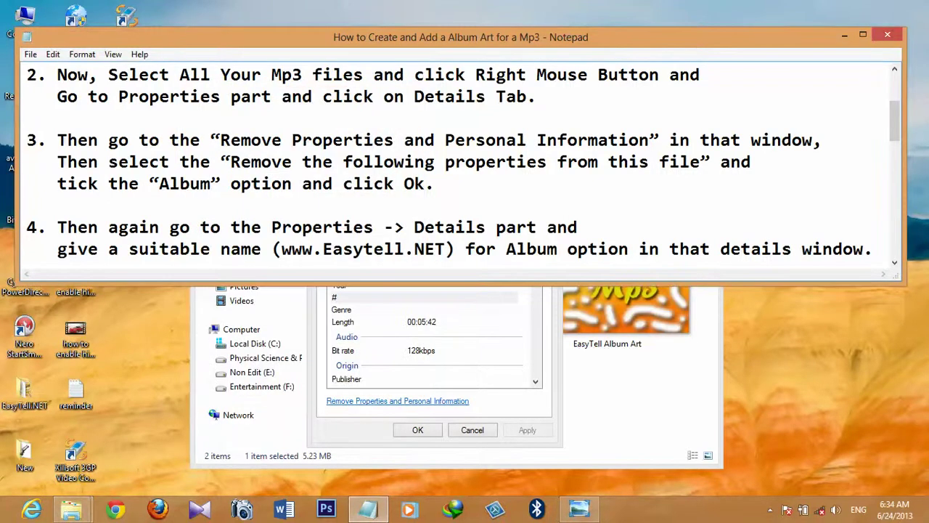
{"action": "scroll", "coordinate": [457, 163], "scroll_direction": "down", "scroll_amount": 1}
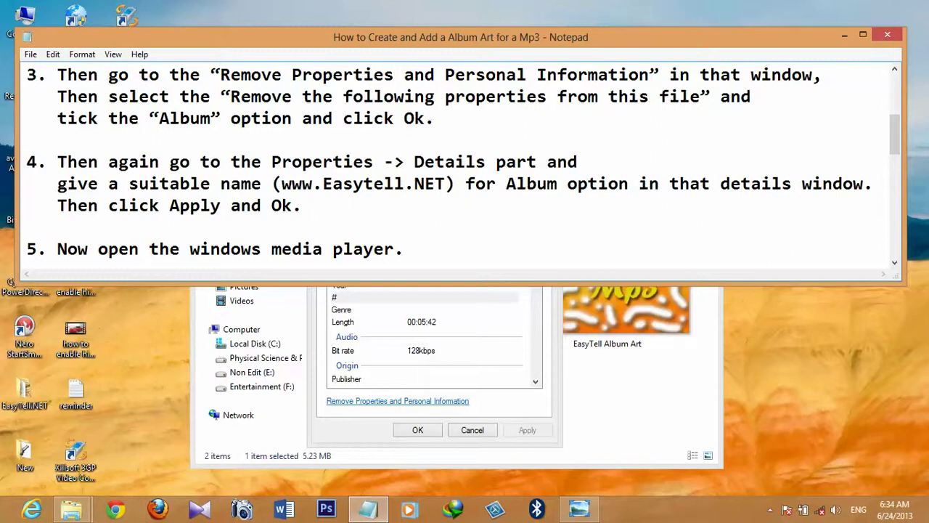
{"action": "left_click", "coordinate": [398, 401]}
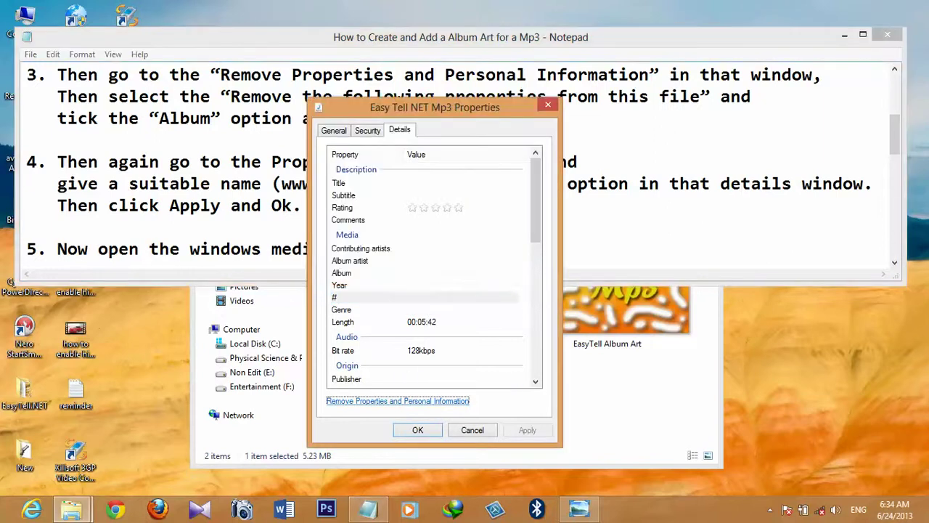
{"action": "left_click", "coordinate": [398, 401]}
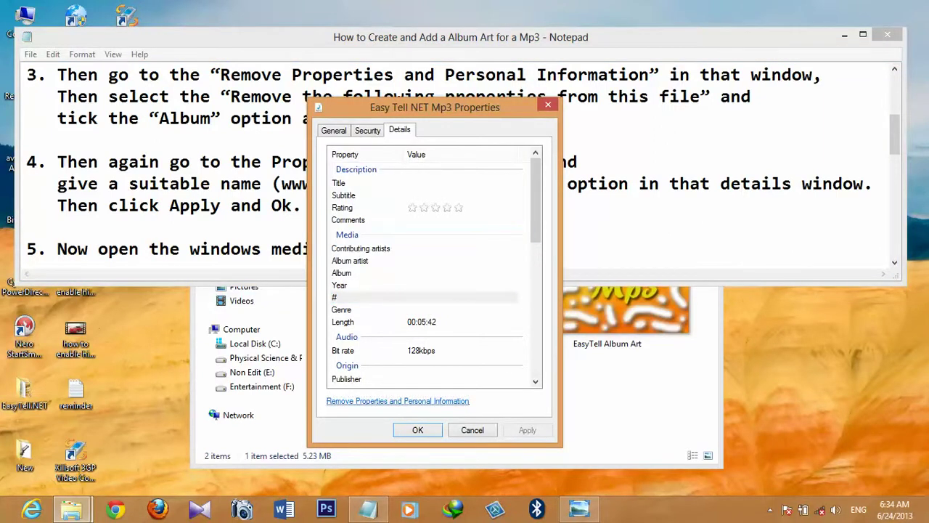
{"action": "left_click", "coordinate": [459, 273]}
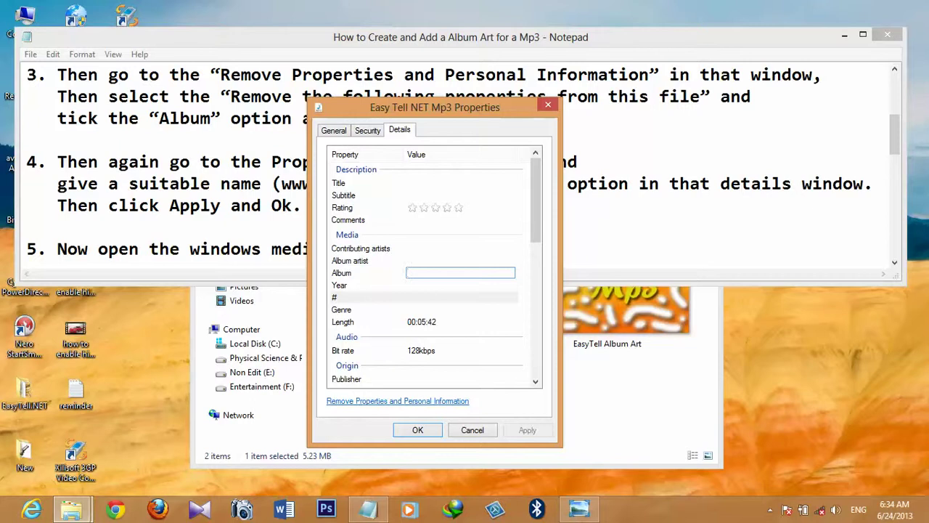
{"action": "type", "text": "www.easytell.net"}
{"action": "key", "text": "Return"}
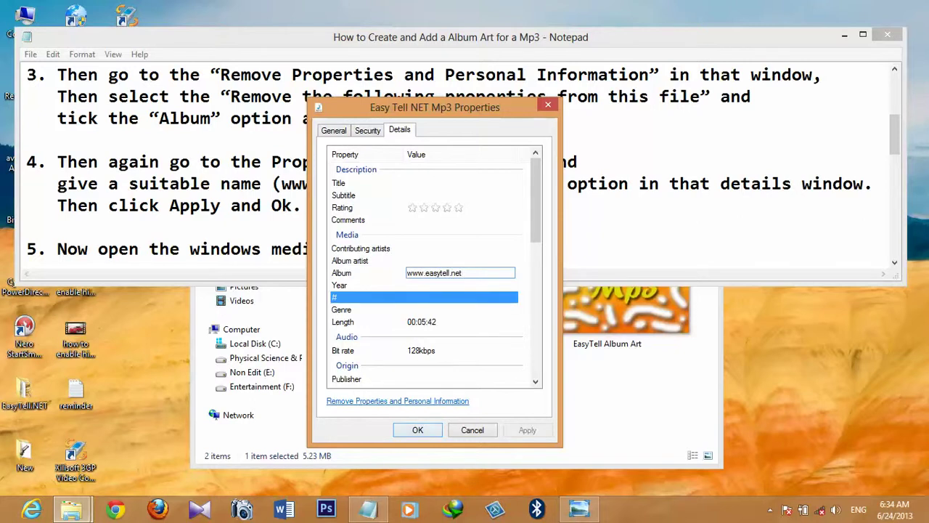
{"action": "left_click", "coordinate": [417, 430]}
Switch to Windows Media Player with its music library shown by album, and advance the guide to steps 5 and 6
{"action": "left_click", "coordinate": [405, 319]}
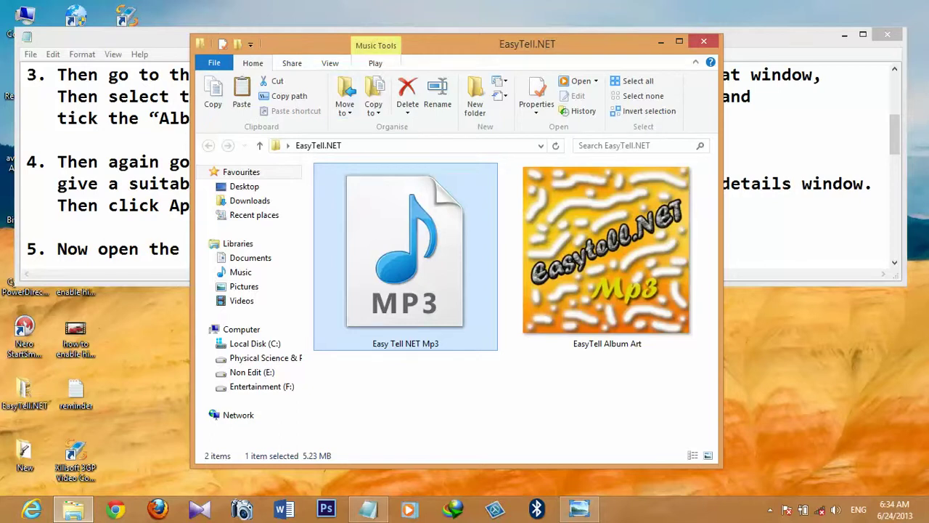
{"action": "left_click", "coordinate": [109, 145]}
{"action": "left_click", "coordinate": [405, 320]}
{"action": "key", "text": "alt+Tab"}
{"action": "scroll", "coordinate": [458, 167], "scroll_direction": "down", "scroll_amount": 1}
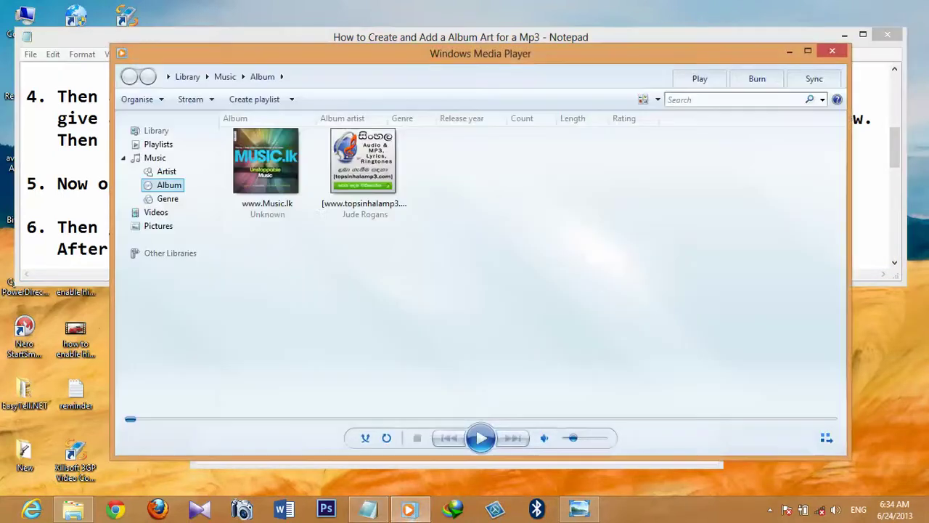
Open the Music Library Locations dialog in Windows Media Player, following step 6 of the guide, and check step 7
{"action": "key", "text": "alt+Tab"}
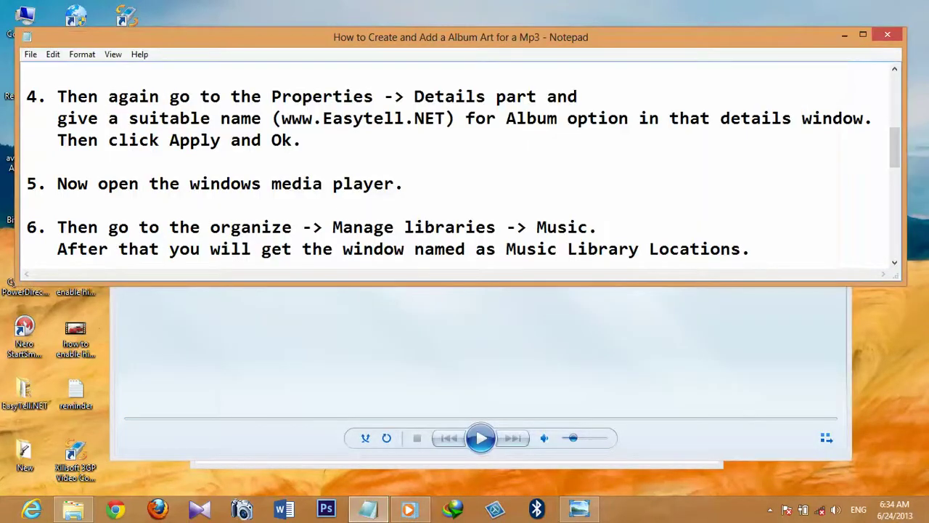
{"action": "scroll", "coordinate": [460, 166], "scroll_direction": "down", "scroll_amount": 1}
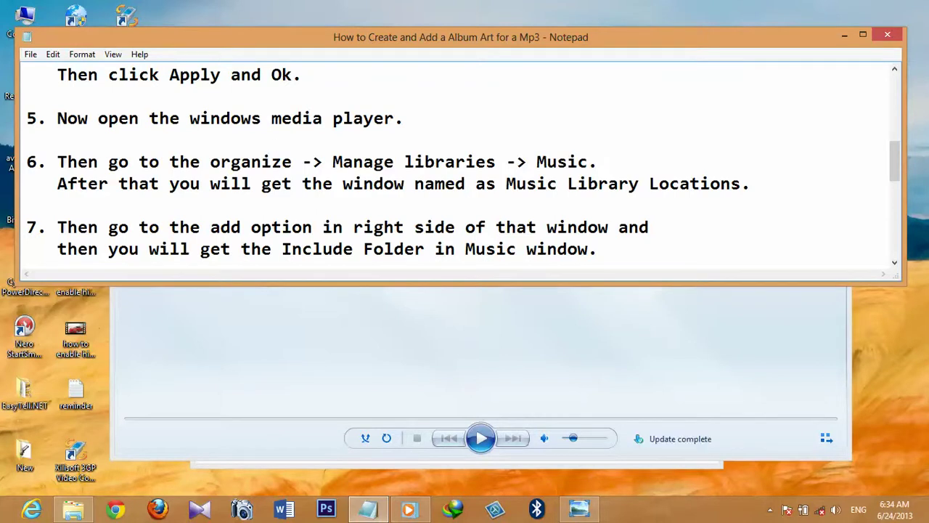
{"action": "key", "text": "alt+Tab"}
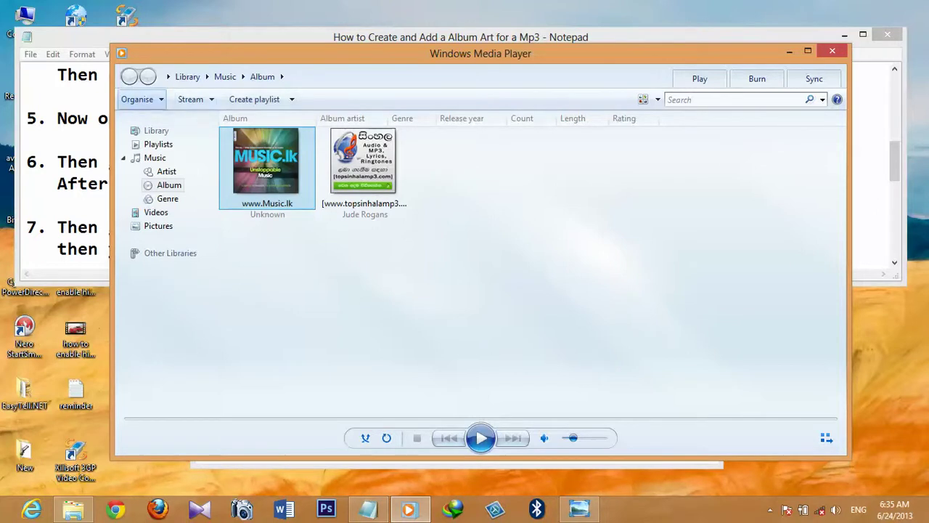
{"action": "left_click", "coordinate": [138, 99]}
{"action": "mouse_move", "coordinate": [171, 118]}
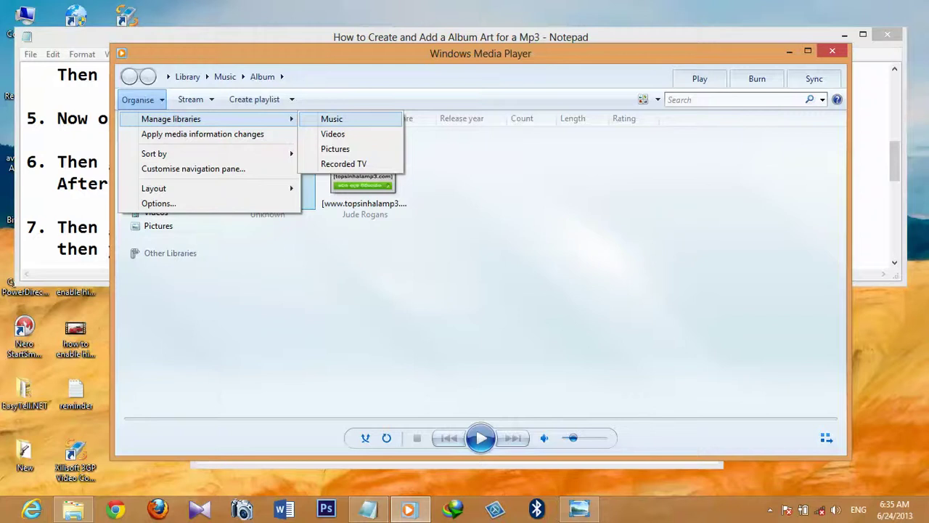
{"action": "left_click", "coordinate": [338, 118]}
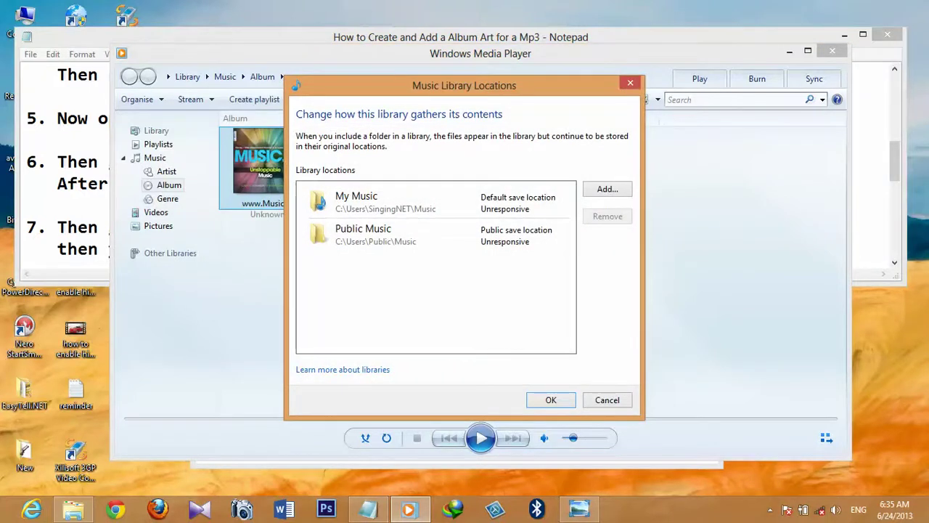
{"action": "left_click_drag", "start_coordinate": [464, 86], "coordinate": [489, 85]}
{"action": "key", "text": "alt+Tab"}
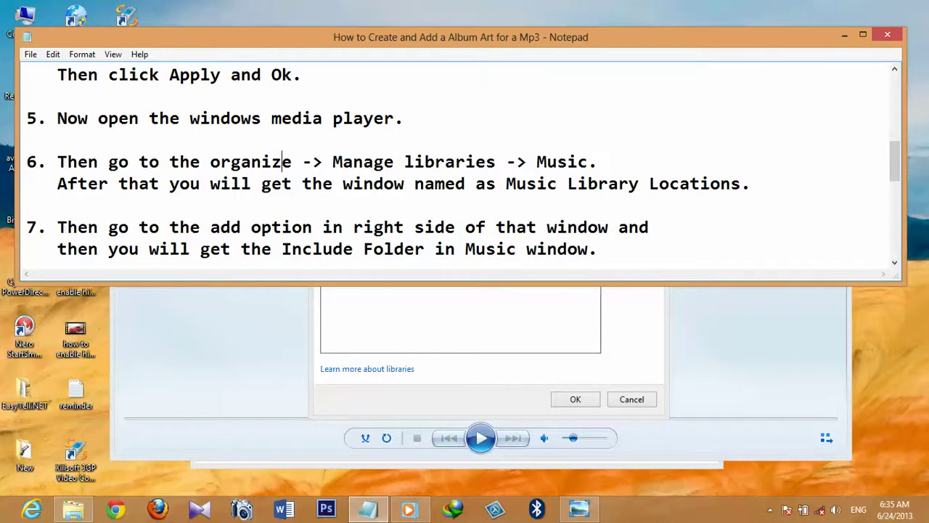
Open the Include Folder in Music dialog for adding a library location, and read steps 7 and 8 of the Notepad guide
{"action": "scroll", "coordinate": [457, 167], "scroll_direction": "down", "scroll_amount": 1}
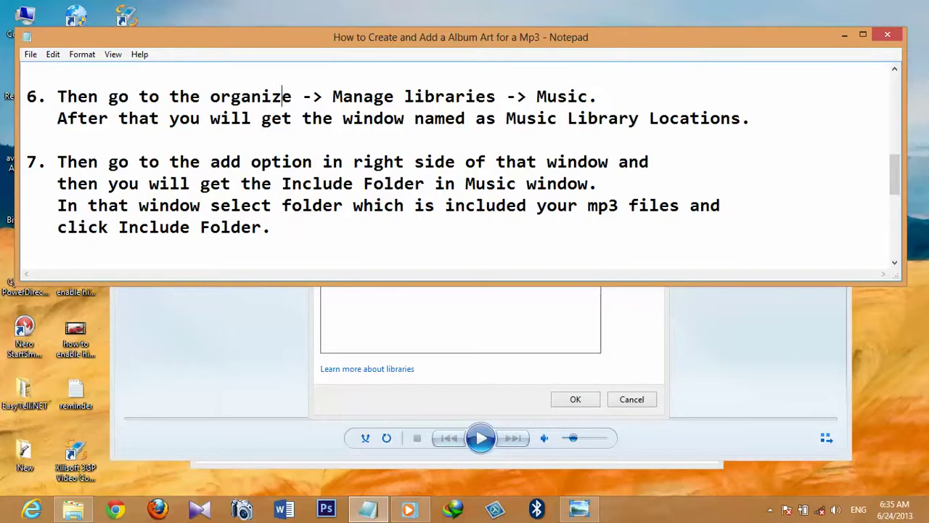
{"action": "key", "text": "alt+Tab"}
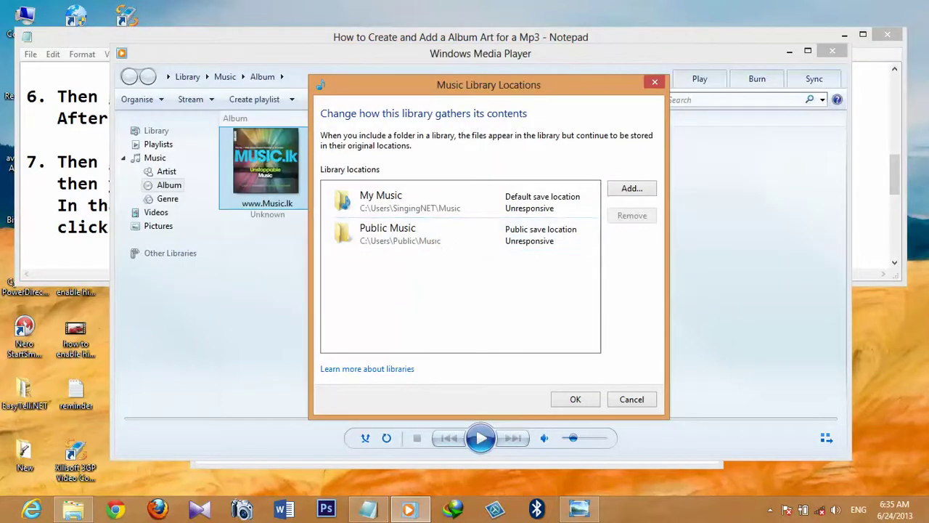
{"action": "left_click", "coordinate": [632, 188]}
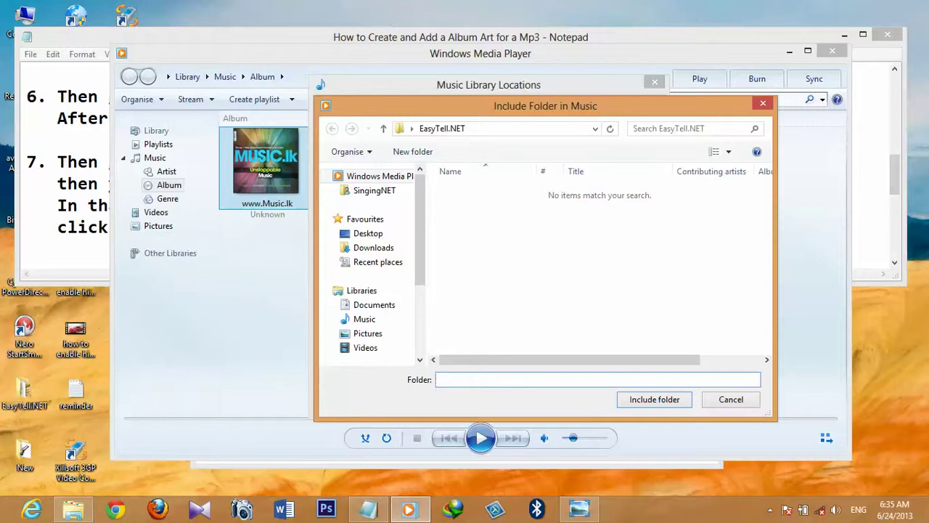
{"action": "key", "text": "alt+Tab"}
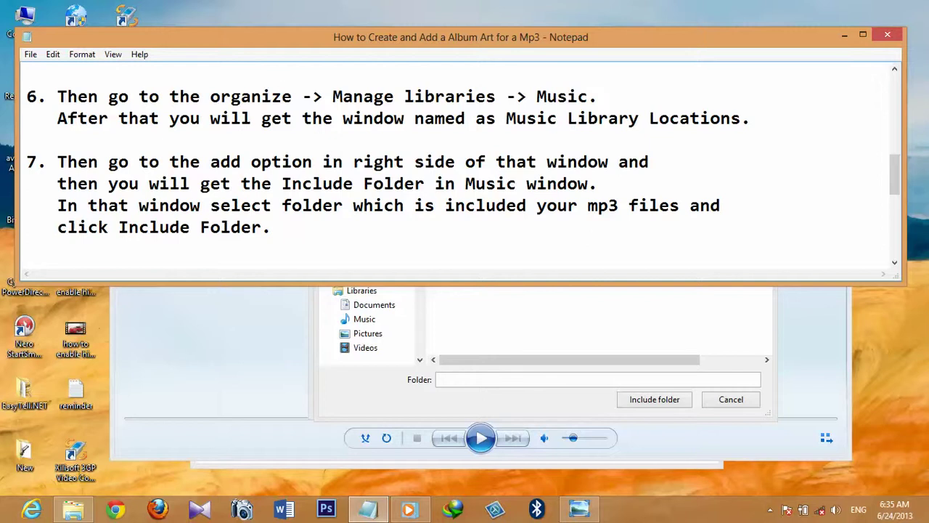
{"action": "scroll", "coordinate": [464, 163], "scroll_direction": "down", "scroll_amount": 1}
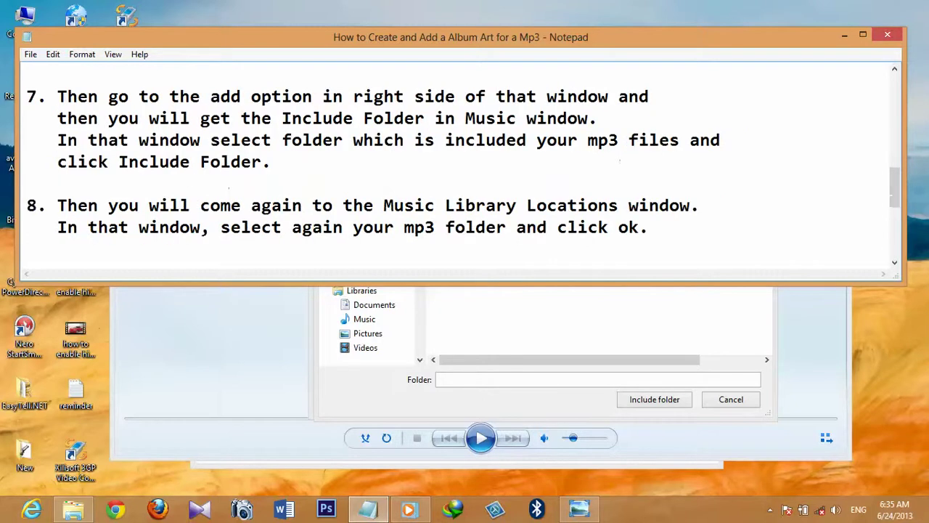
{"action": "key", "text": "alt+Tab"}
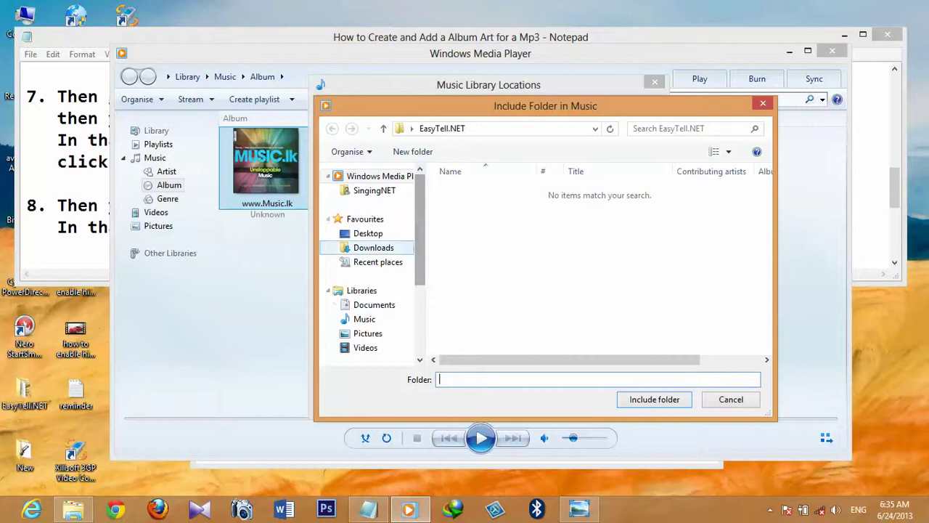
Include the EasyTell.NET folder from the Desktop in the music library locations
{"action": "left_click", "coordinate": [368, 233]}
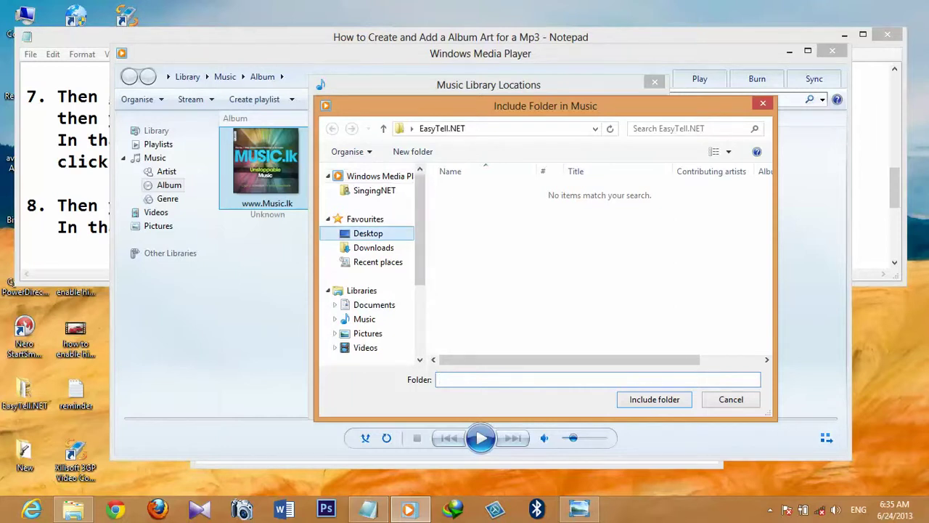
{"action": "left_click", "coordinate": [508, 337]}
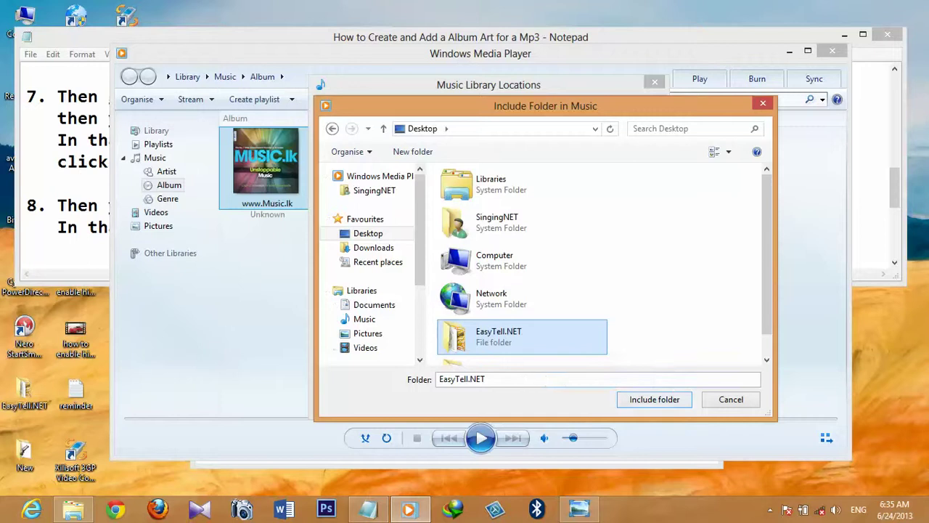
{"action": "left_click", "coordinate": [655, 400]}
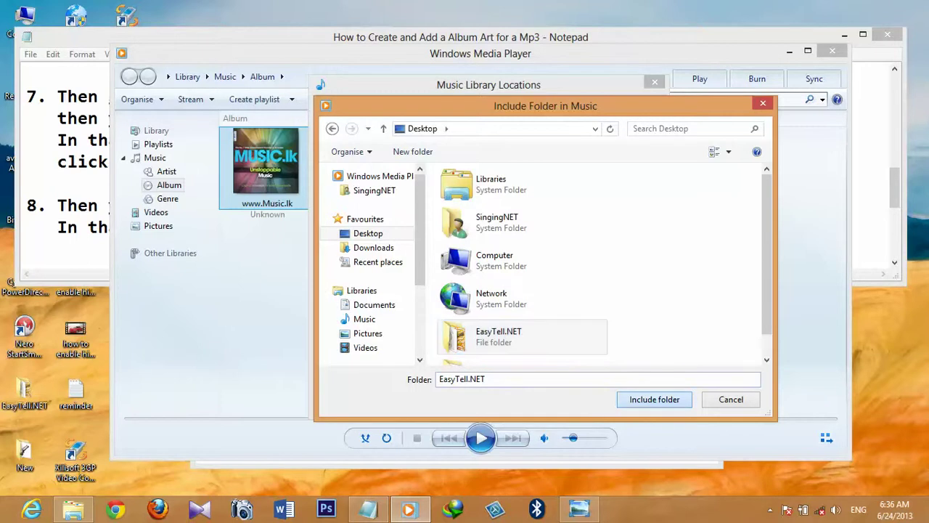
{"action": "key", "text": "Return"}
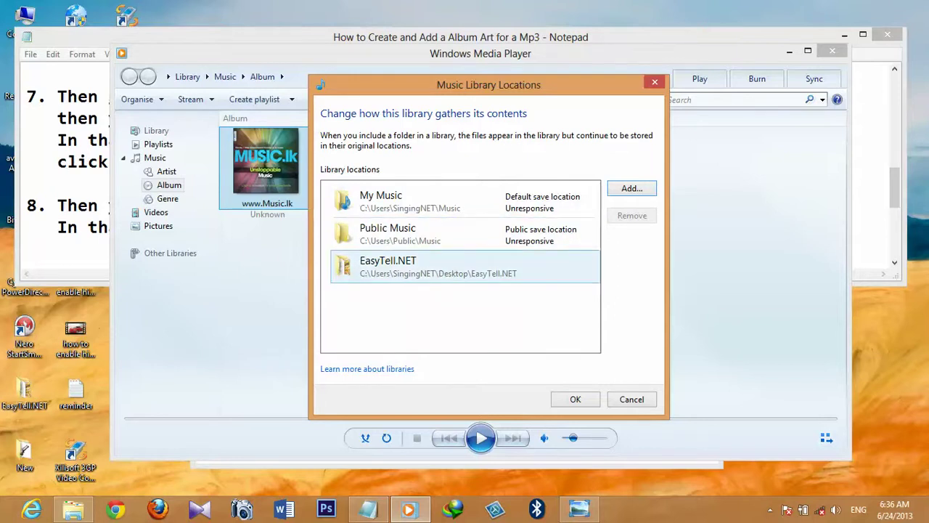
Check step 8 of the guide, select the EasyTell.NET location and confirm the music library locations
{"action": "left_click", "coordinate": [464, 267]}
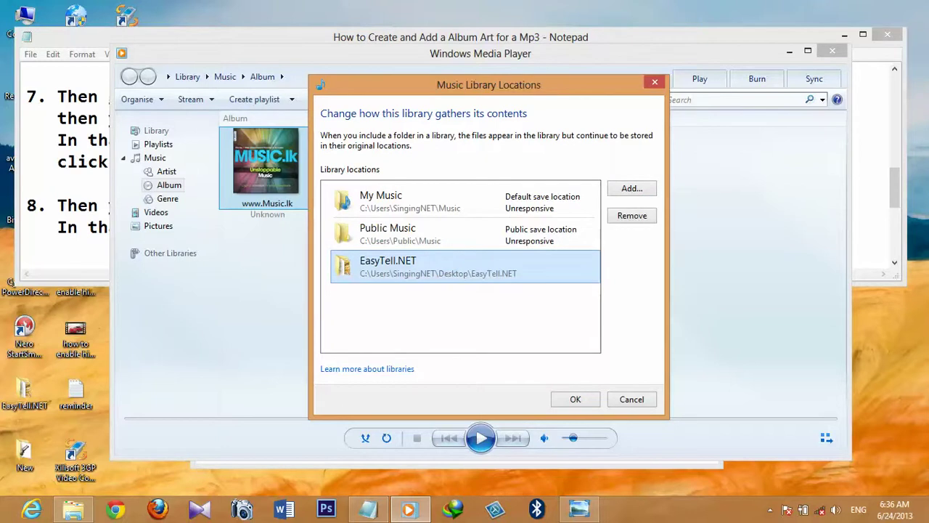
{"action": "key", "text": "alt+Tab"}
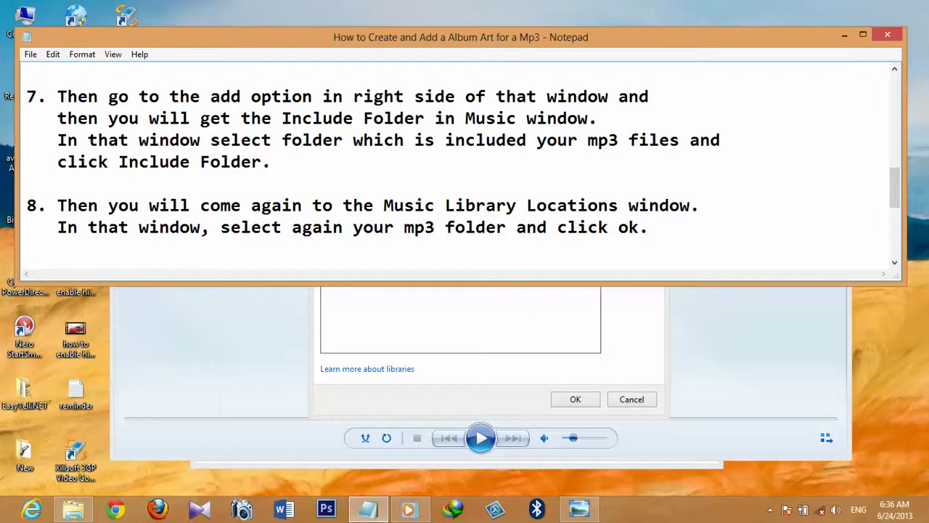
{"action": "key", "text": "alt+Tab"}
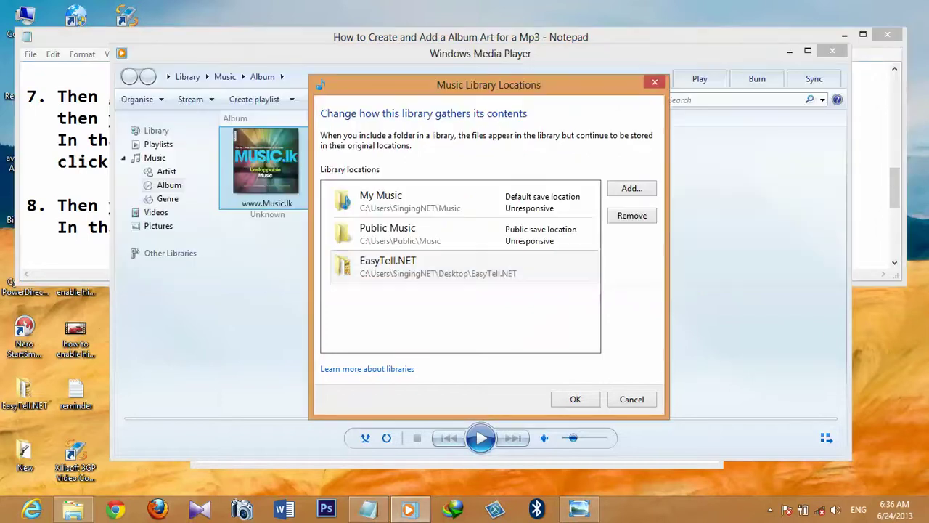
{"action": "left_click", "coordinate": [465, 266]}
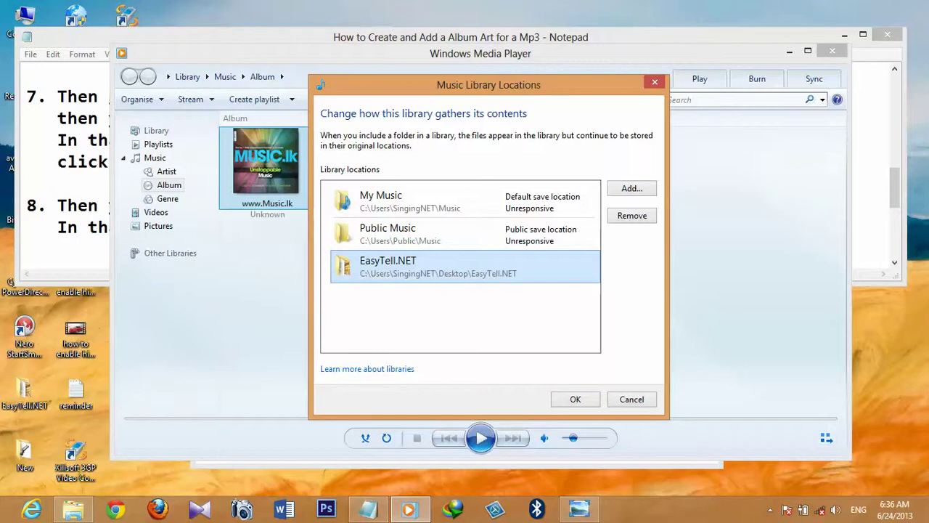
{"action": "left_click", "coordinate": [576, 400]}
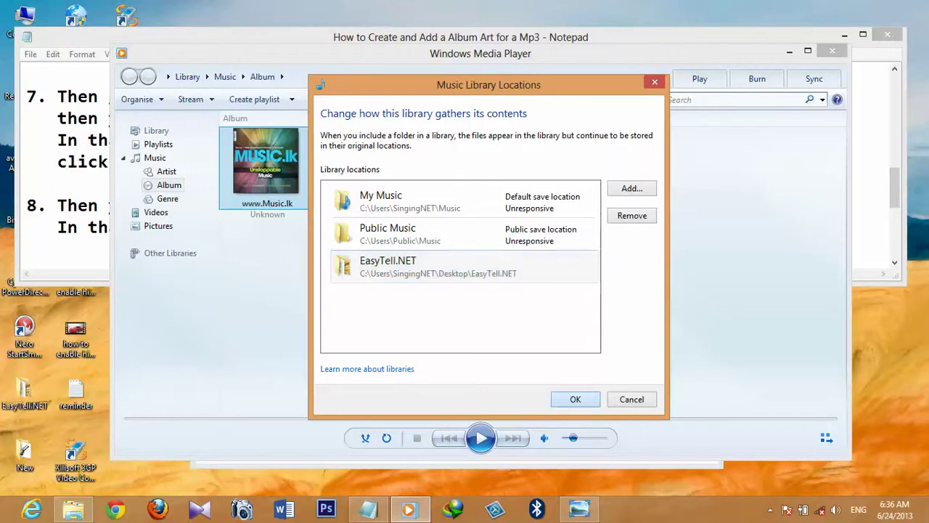
{"action": "key", "text": "Return"}
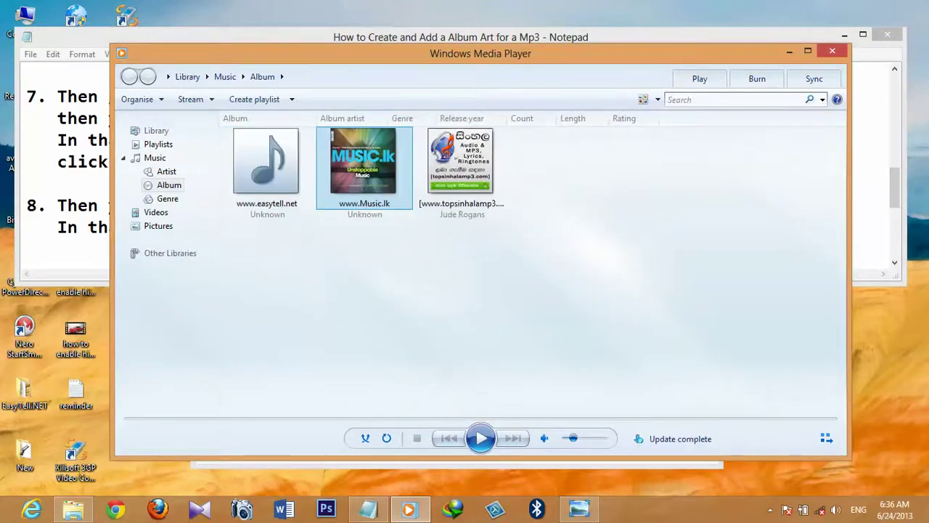
Read step 9 of the guide in Notepad, and show the Windows Media Player music library by album
{"action": "left_click", "coordinate": [67, 166]}
{"action": "scroll", "coordinate": [67, 165], "scroll_direction": "down", "scroll_amount": 1}
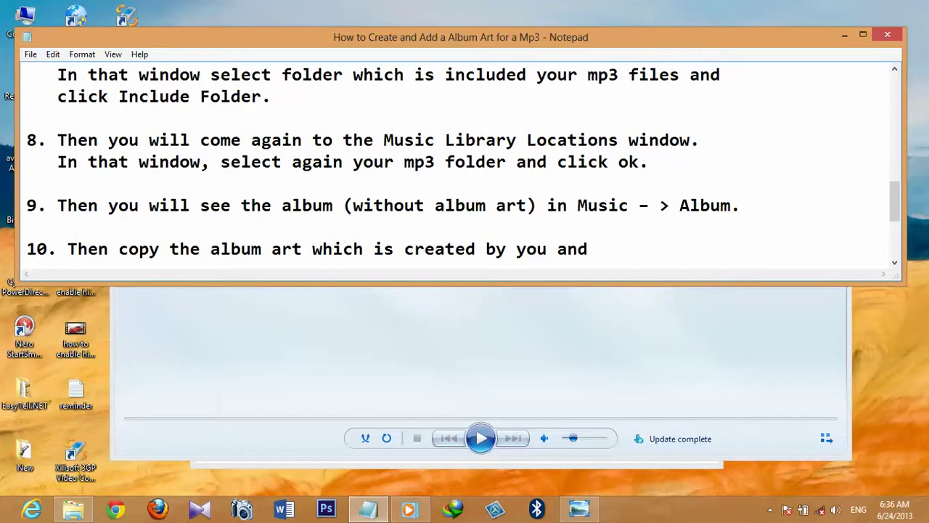
{"action": "key", "text": "alt+Tab"}
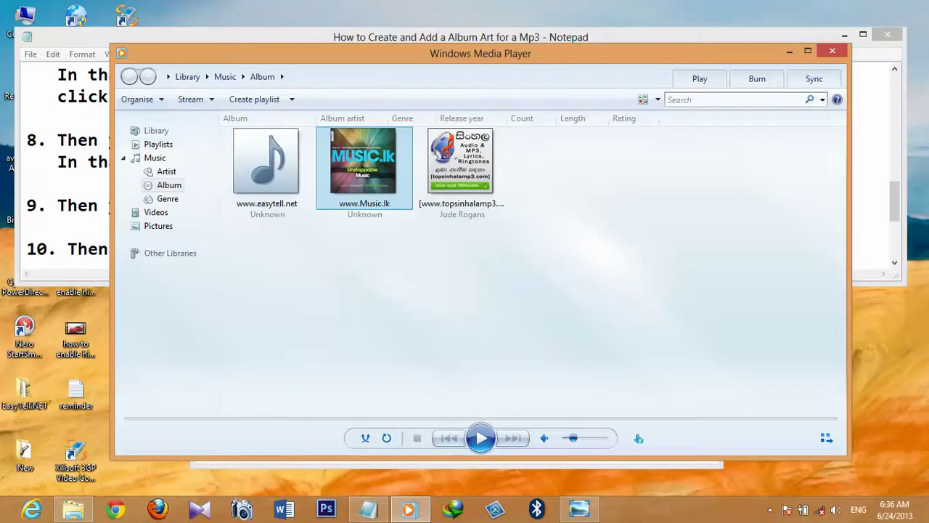
{"action": "left_click", "coordinate": [154, 158]}
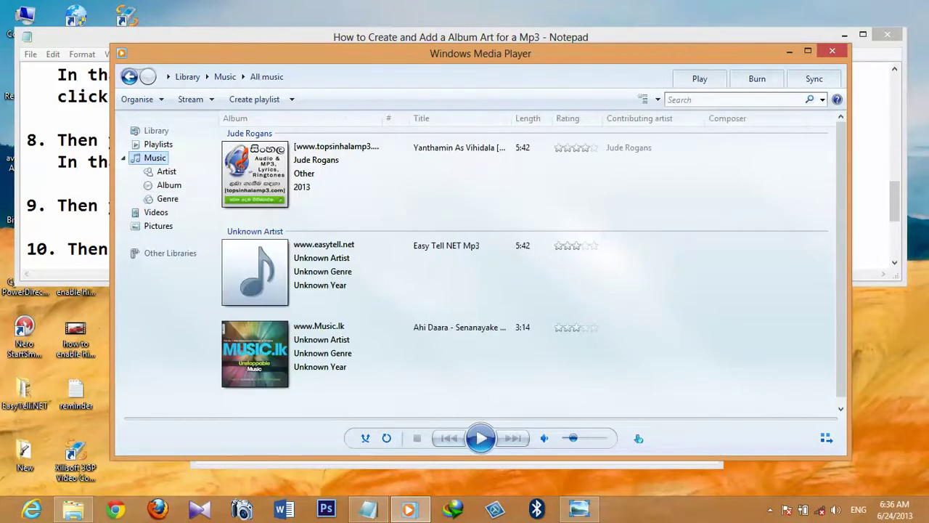
{"action": "left_click", "coordinate": [168, 185]}
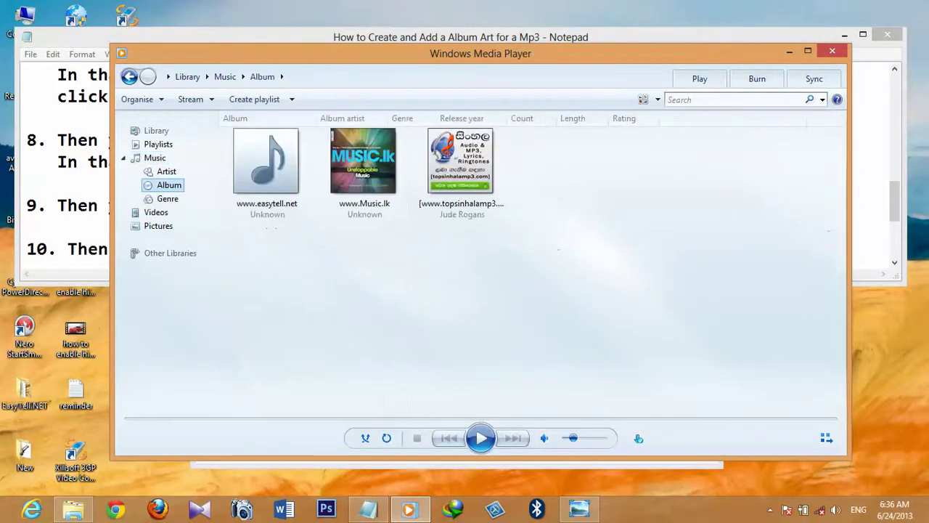
{"action": "left_click", "coordinate": [267, 169]}
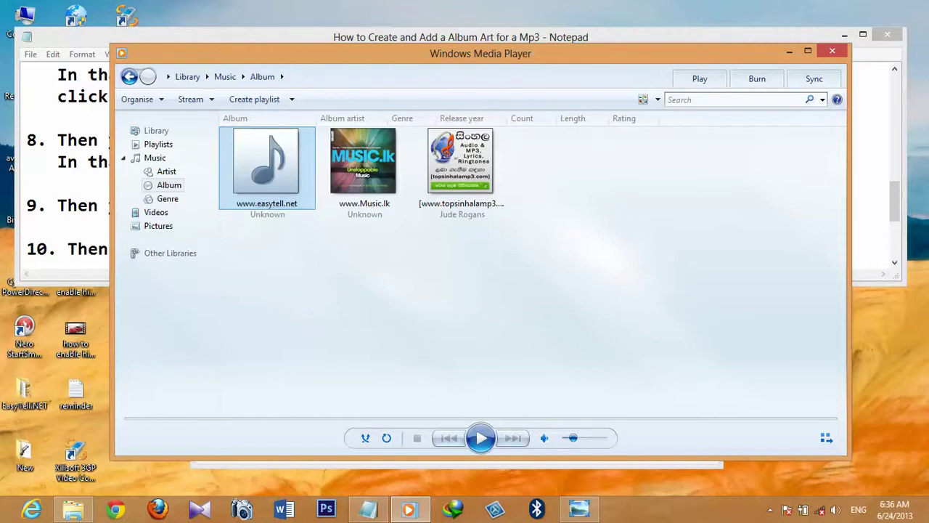
{"action": "left_click", "coordinate": [364, 168]}
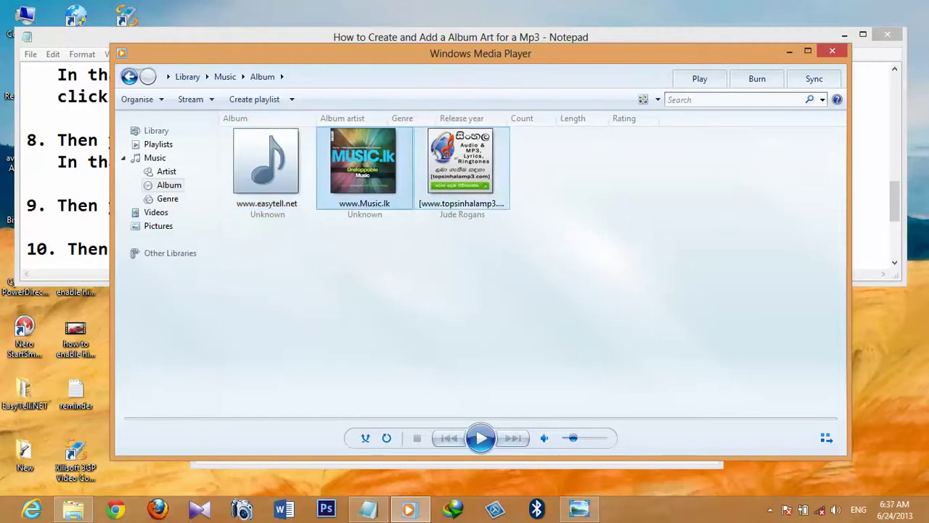
{"action": "left_click", "coordinate": [462, 169]}
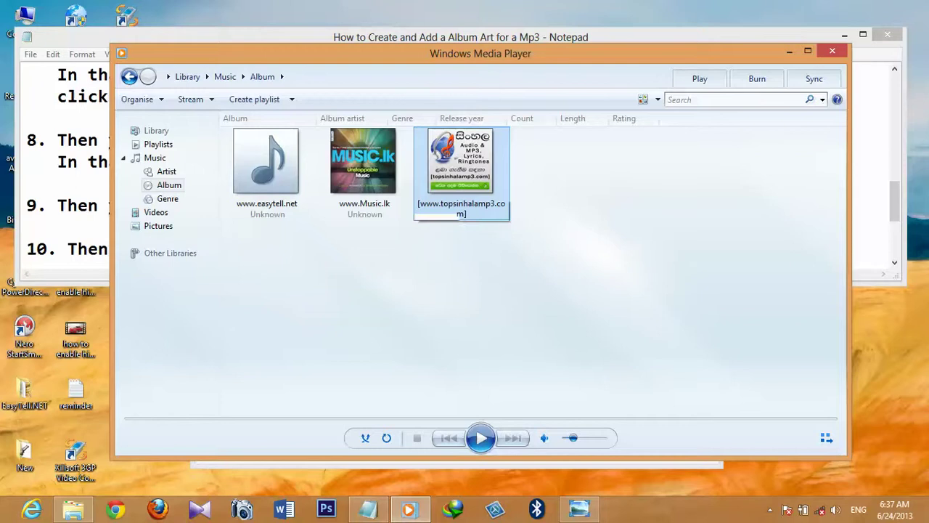
{"action": "left_click", "coordinate": [267, 169]}
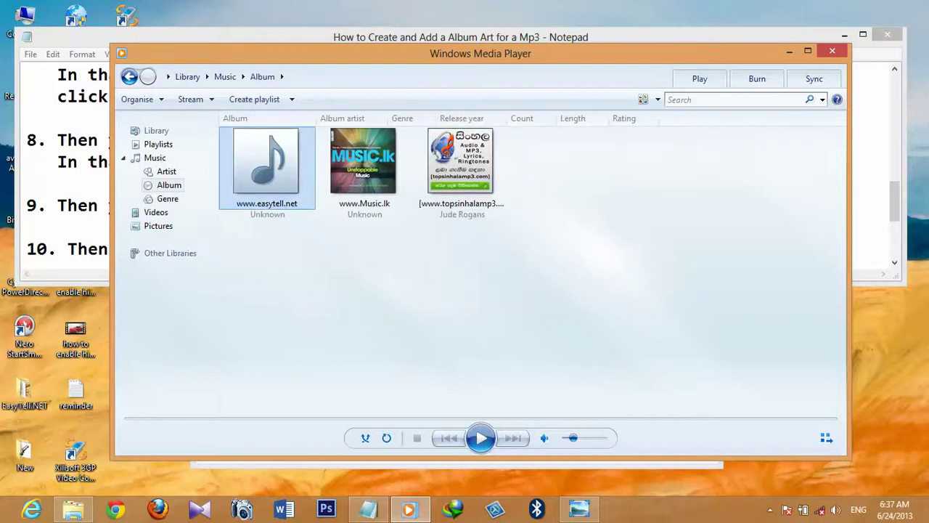
Read step 10 of the guide, and copy the EasyTell Album Art image from the EasyTell.NET folder in File Explorer
{"action": "key", "text": "alt+Tab"}
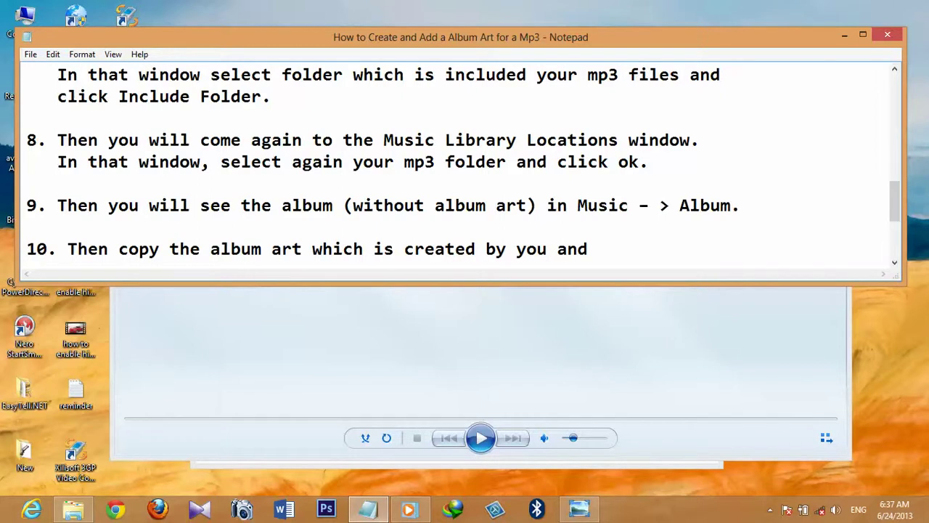
{"action": "scroll", "coordinate": [458, 167], "scroll_direction": "down", "scroll_amount": 1}
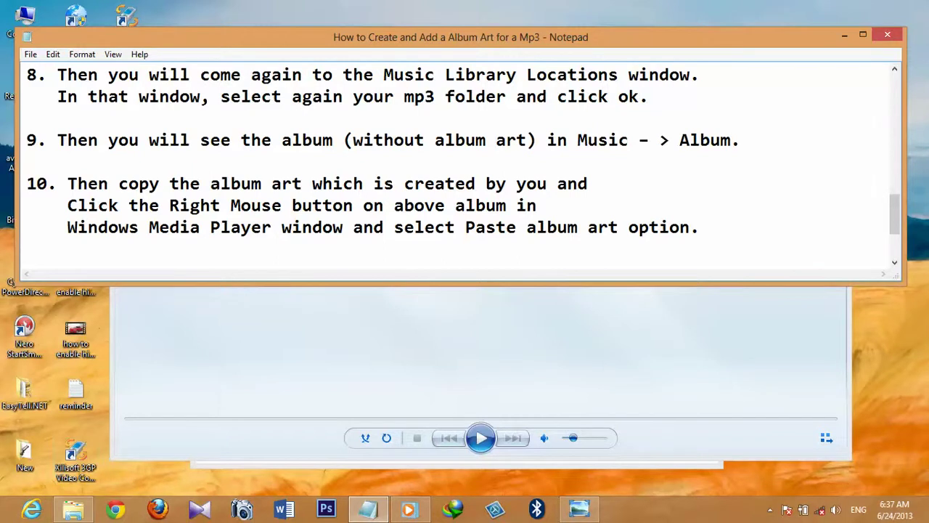
{"action": "left_click", "coordinate": [73, 510]}
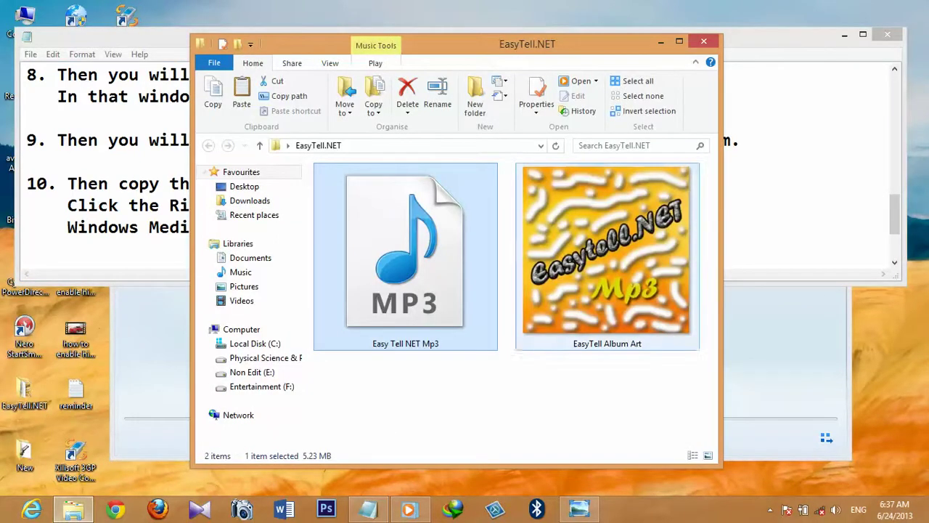
{"action": "left_click", "coordinate": [607, 257]}
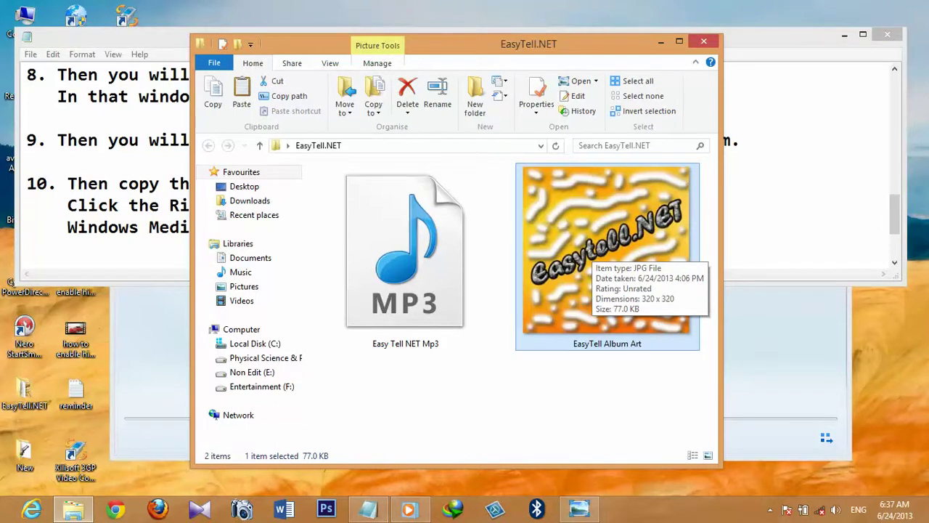
{"action": "right_click", "coordinate": [588, 258]}
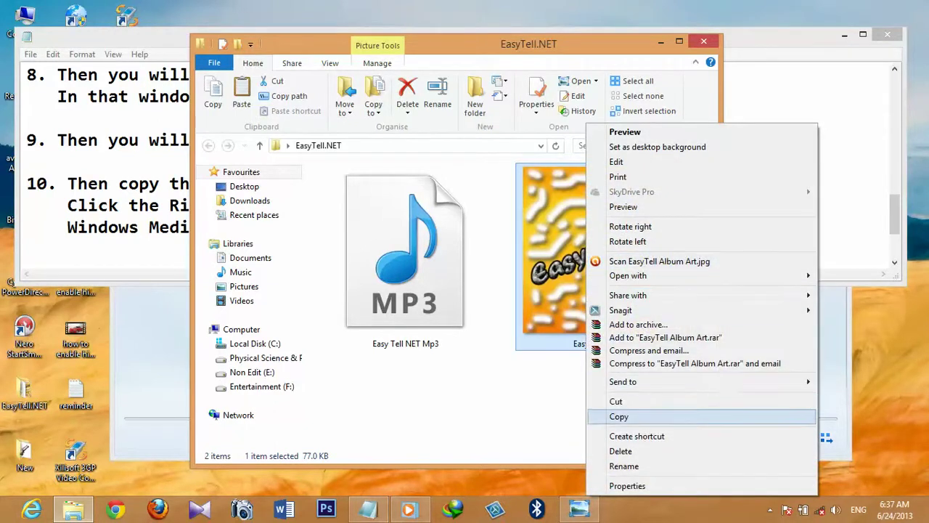
{"action": "left_click", "coordinate": [618, 416]}
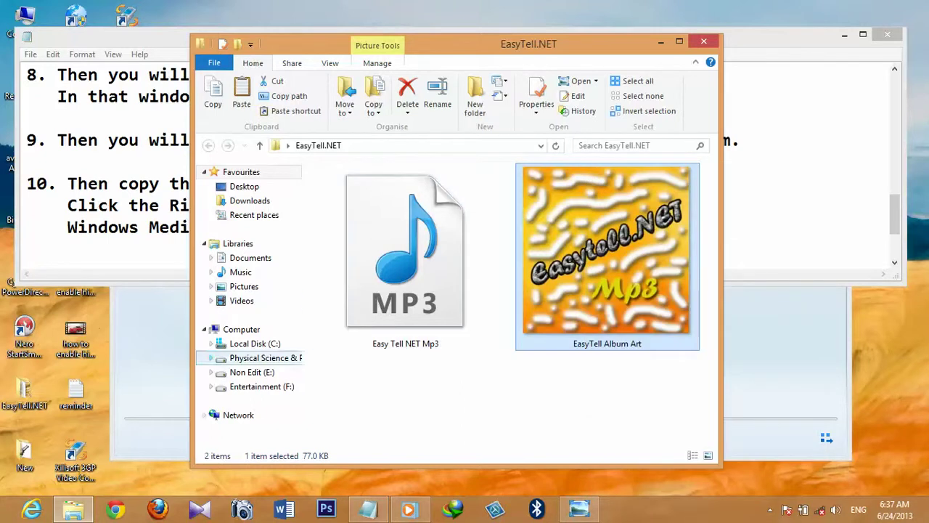
{"action": "left_click", "coordinate": [151, 374]}
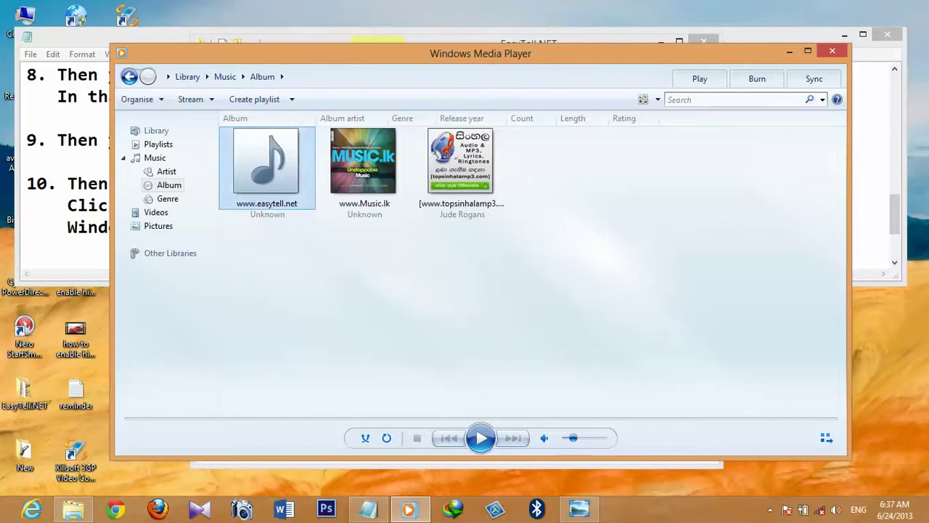
{"action": "right_click", "coordinate": [252, 166]}
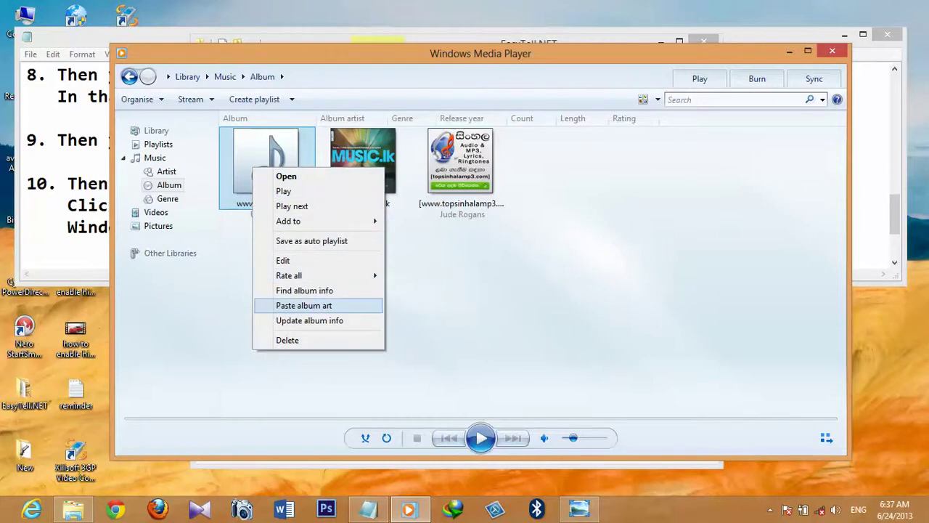
{"action": "left_click", "coordinate": [305, 306]}
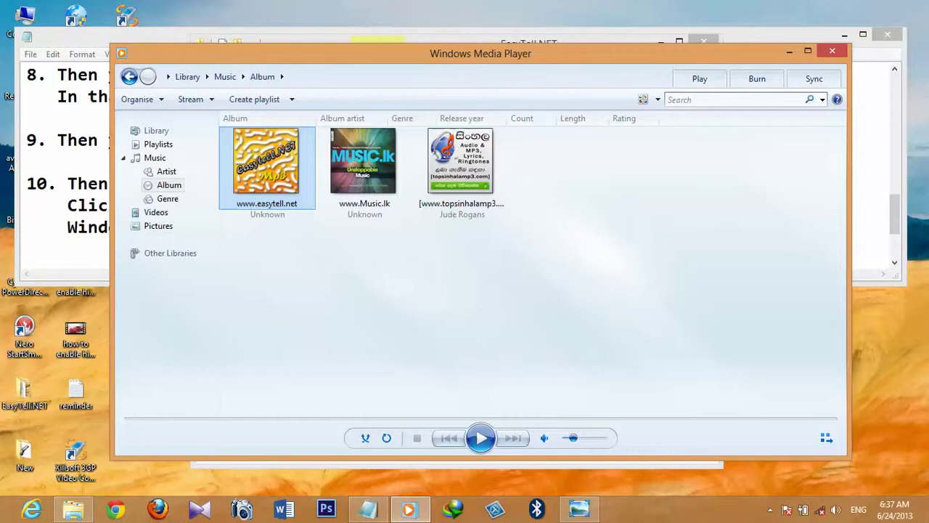
{"action": "left_click", "coordinate": [833, 51]}
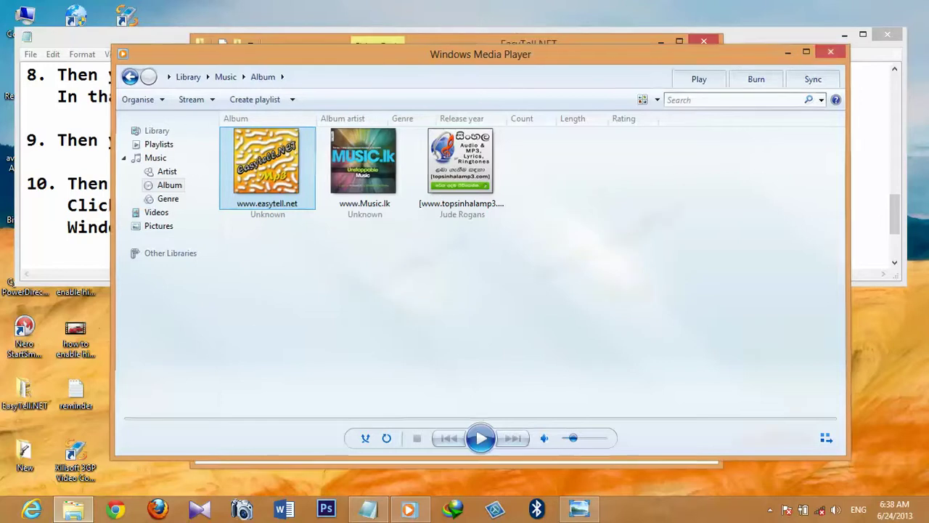
Read step 11 of the guide, and play the Easy Tell NET Mp3 file from the EasyTell.NET folder
{"action": "left_click", "coordinate": [87, 140]}
{"action": "scroll", "coordinate": [88, 140], "scroll_direction": "down", "scroll_amount": 1}
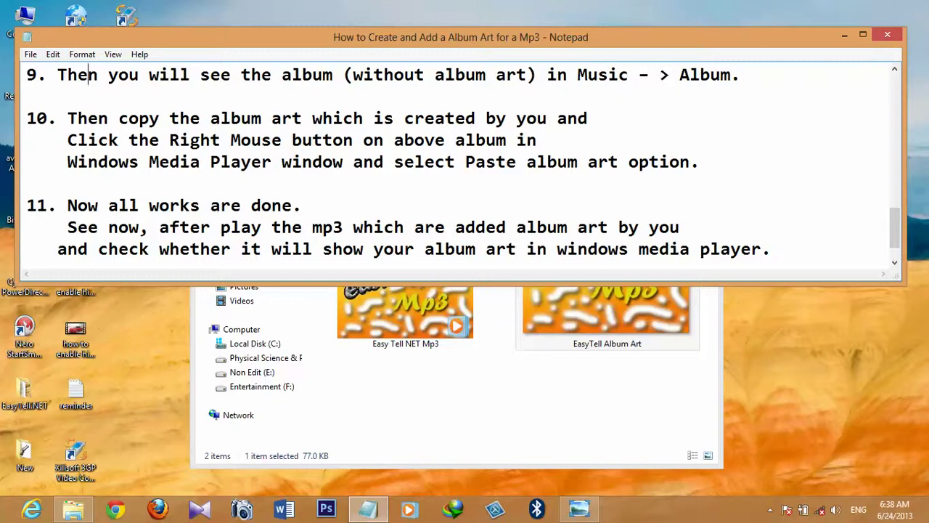
{"action": "left_click", "coordinate": [435, 400]}
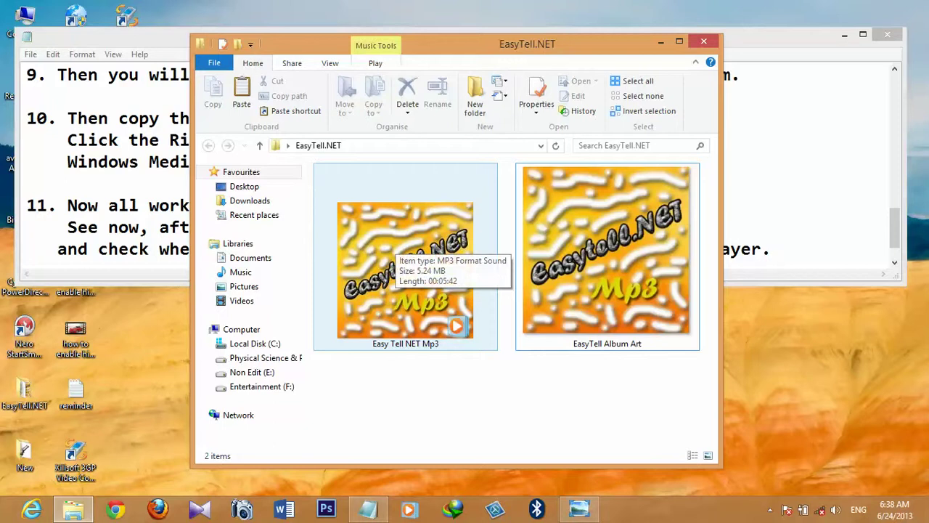
{"action": "left_click", "coordinate": [399, 243]}
{"action": "key", "text": "Return"}
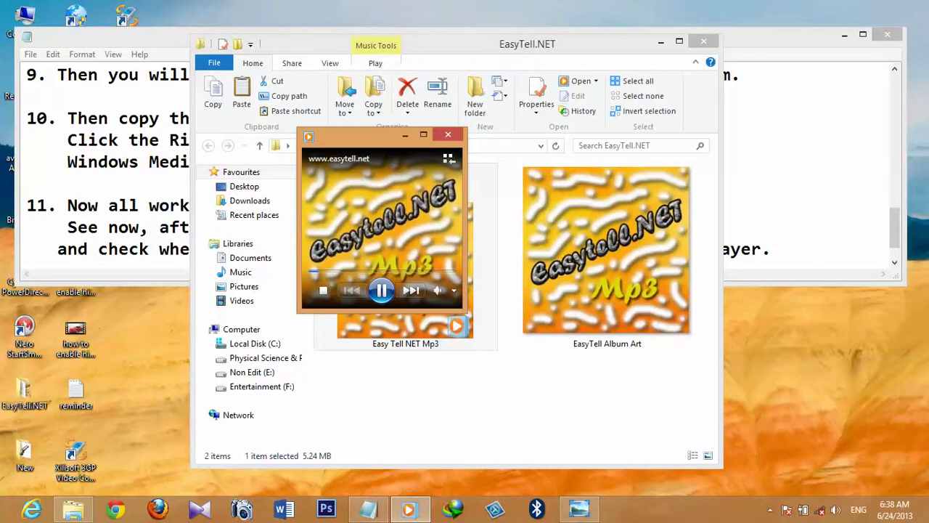
Check the playing file's album art in full screen, close the player and return to the Notepad guide
{"action": "key", "text": "alt+Return"}
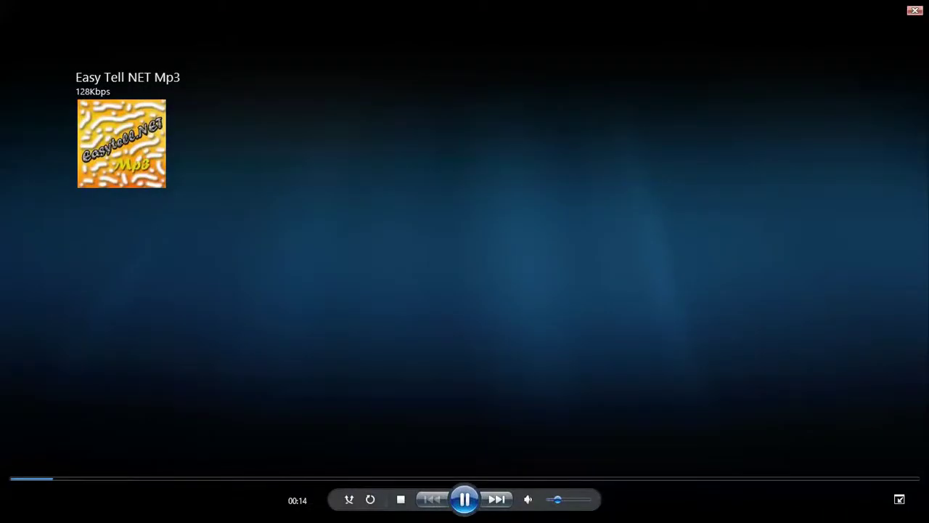
{"action": "key", "text": "alt+Return"}
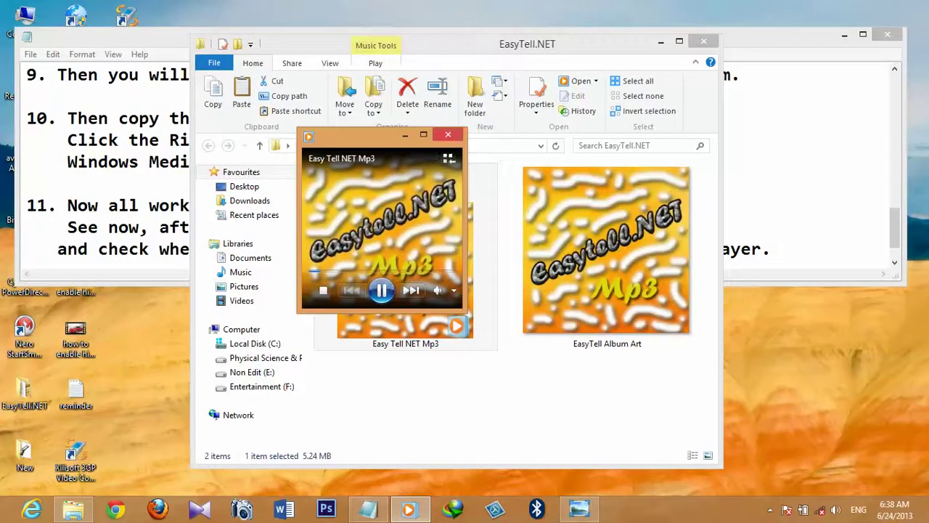
{"action": "left_click", "coordinate": [448, 135]}
{"action": "left_click", "coordinate": [88, 75]}
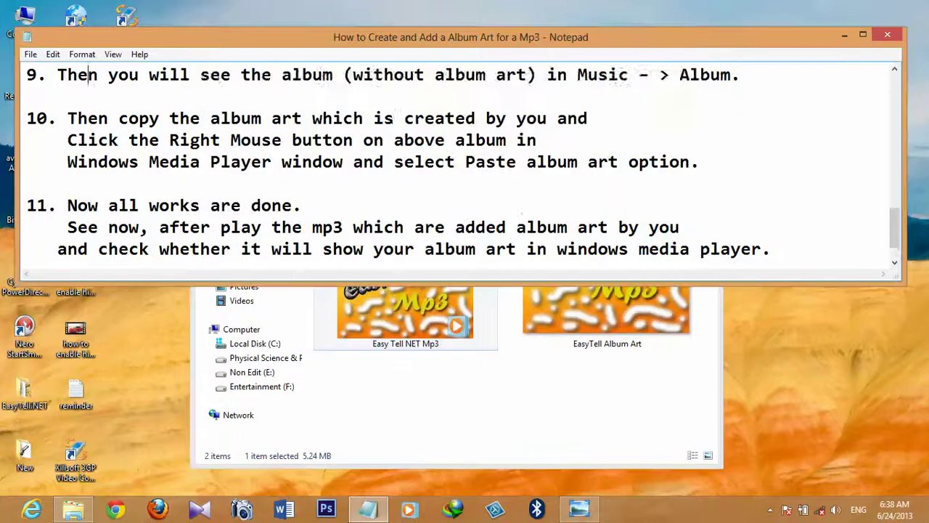